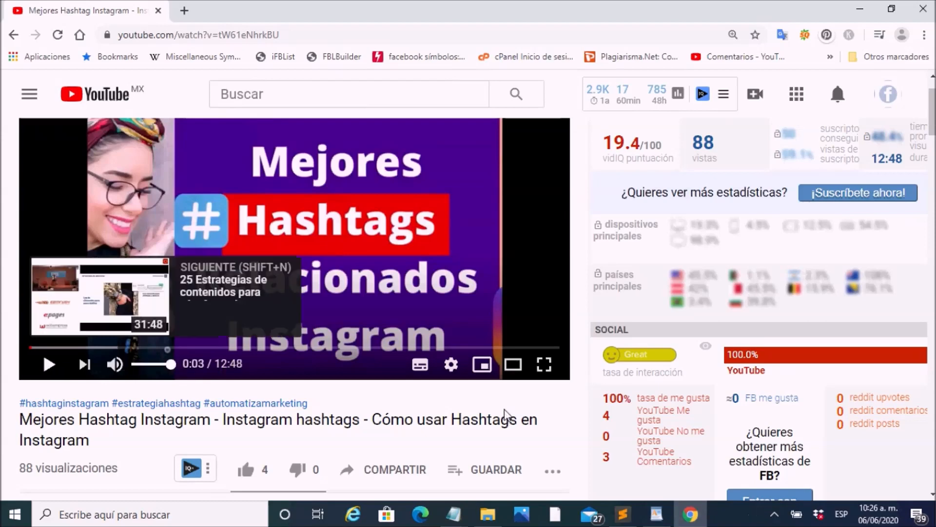
Turn on the Español (generados automáticamente) subtitles for the video and play it briefly to check them
left_click(451, 365)
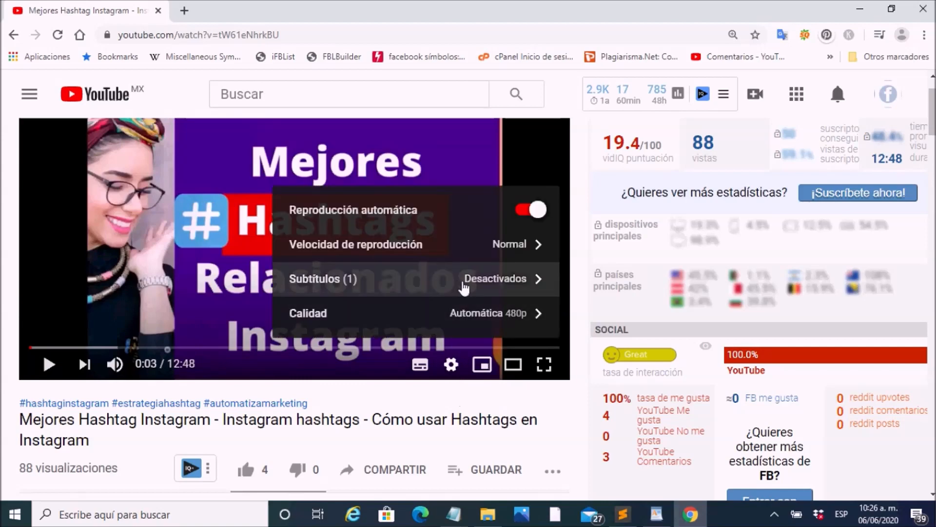
left_click(504, 285)
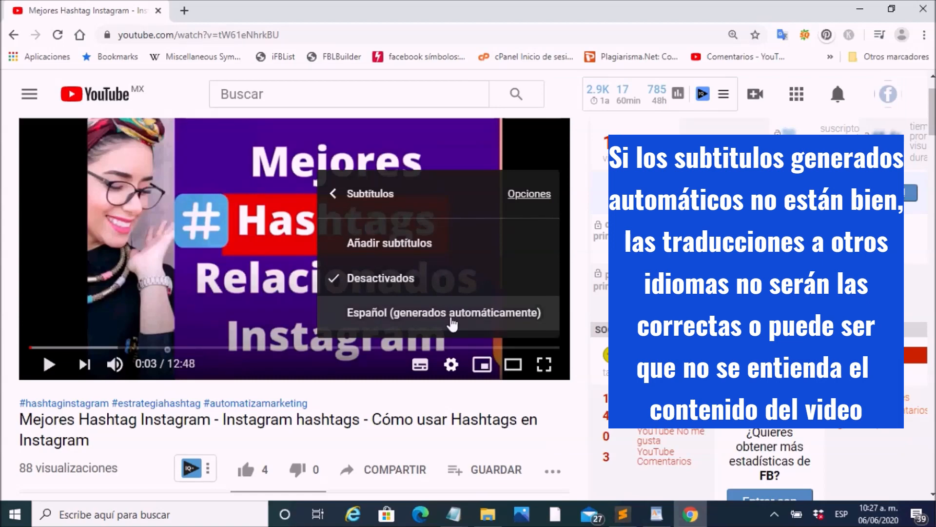
left_click(452, 316)
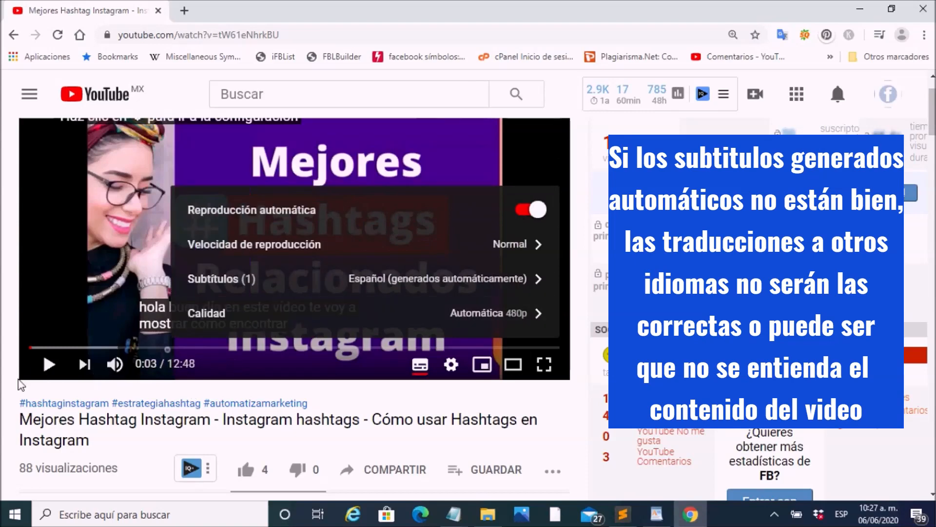
left_click(58, 369)
left_click(58, 368)
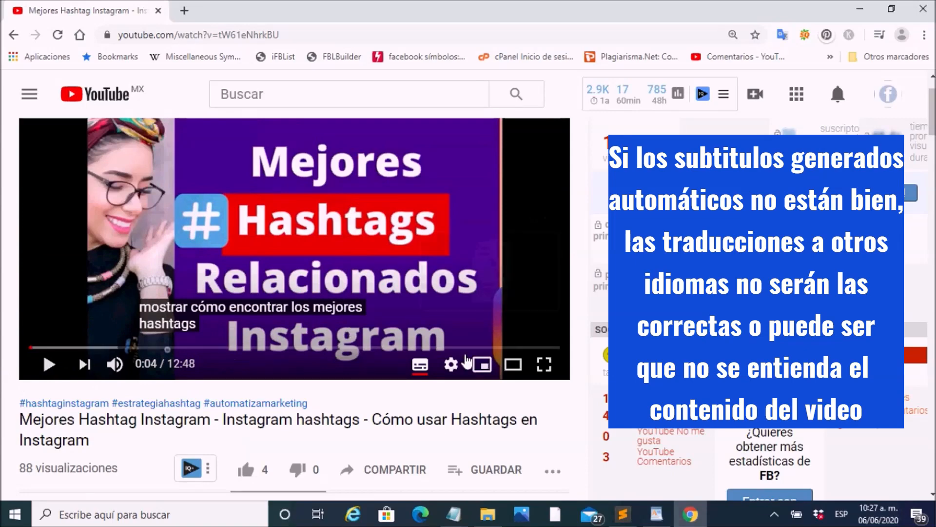
Auto-translate the video's subtitles to Inglés and play short stretches to check the translation
left_click(451, 364)
left_click(468, 285)
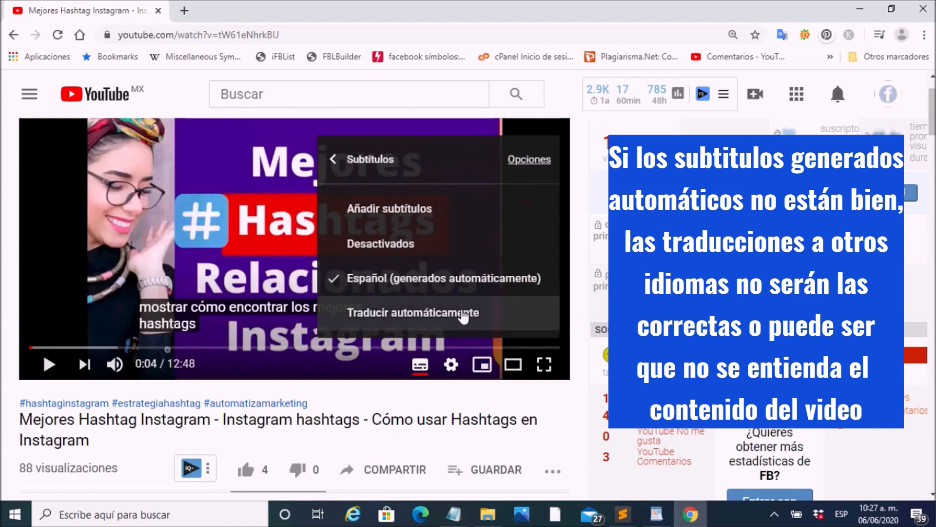
left_click(461, 310)
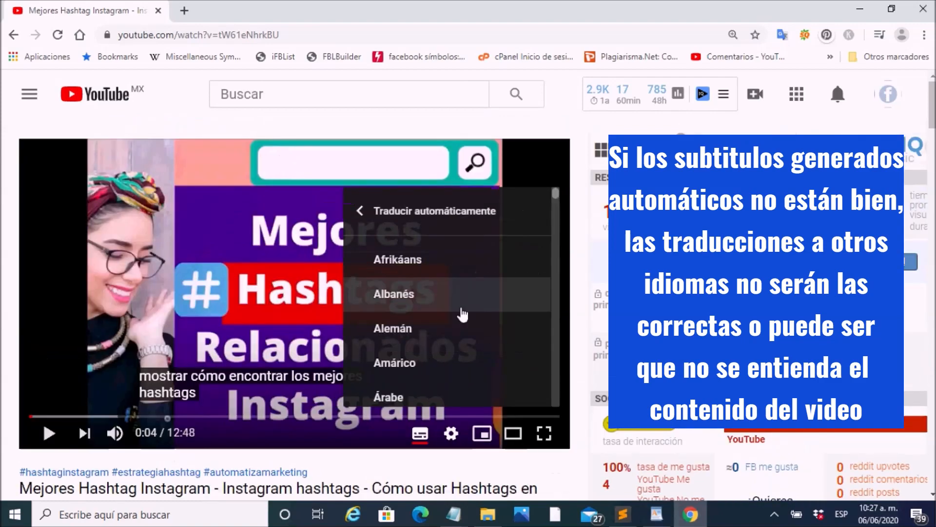
scroll(454, 320, "down", 9)
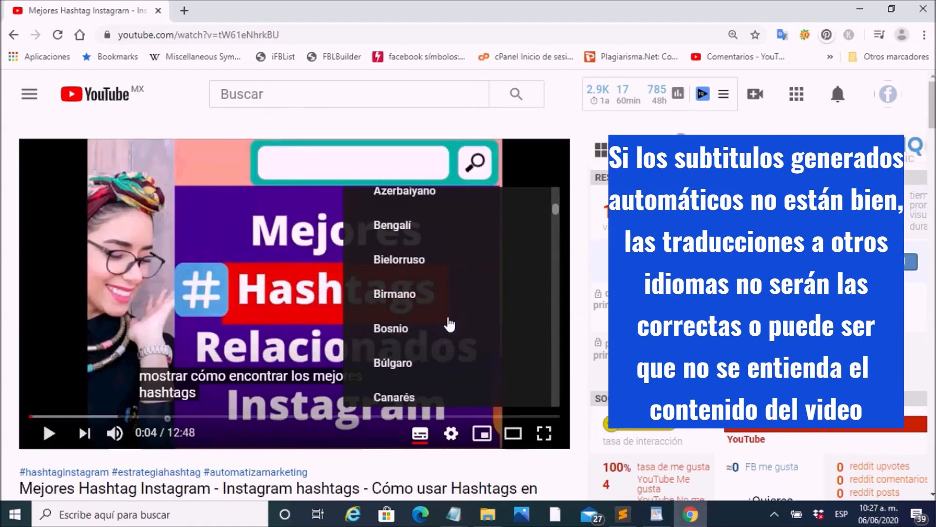
scroll(451, 322, "down", 8)
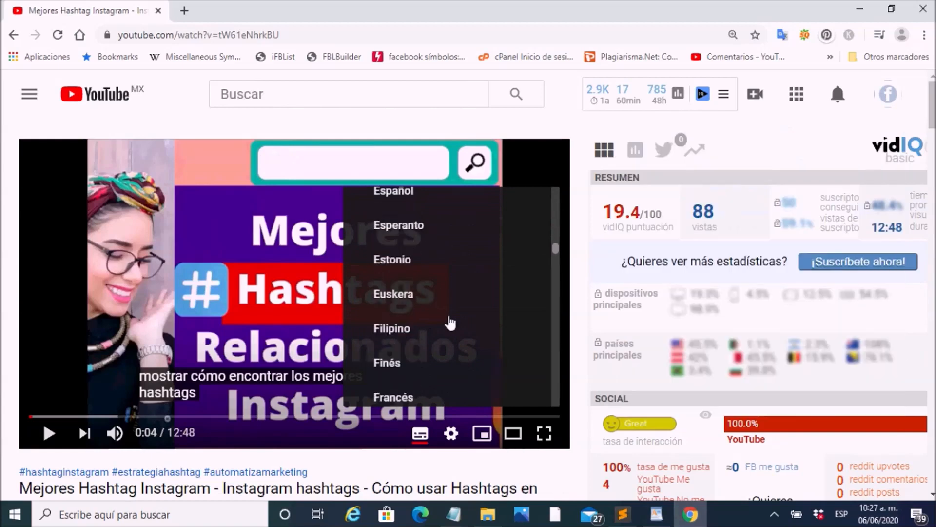
scroll(451, 322, "down", 6)
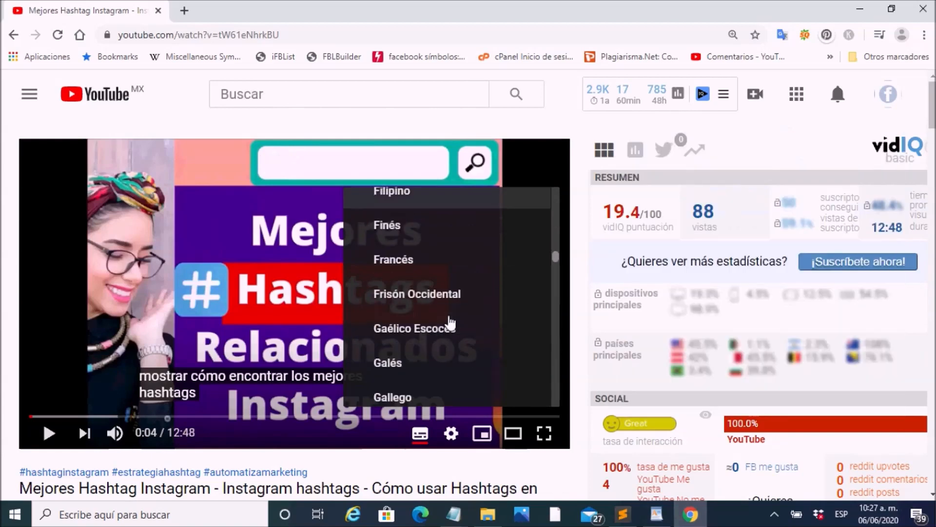
scroll(450, 322, "down", 7)
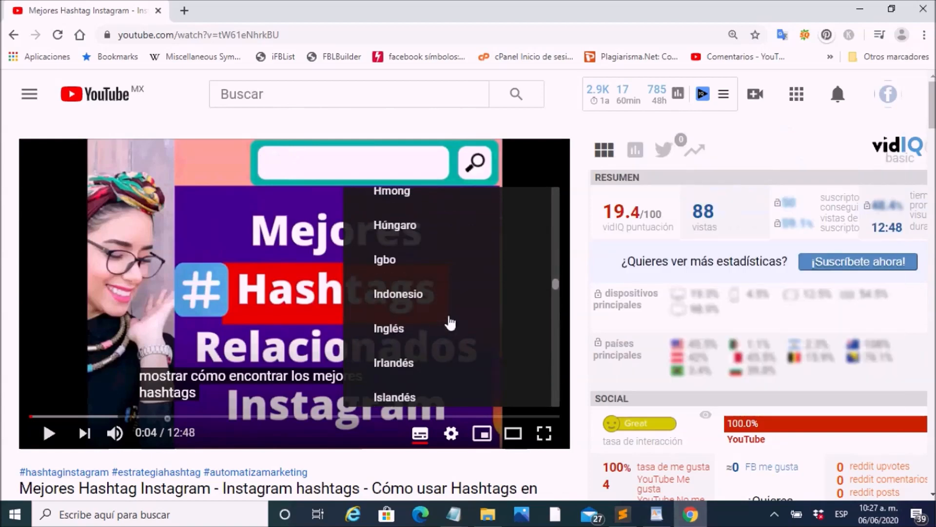
left_click(431, 330)
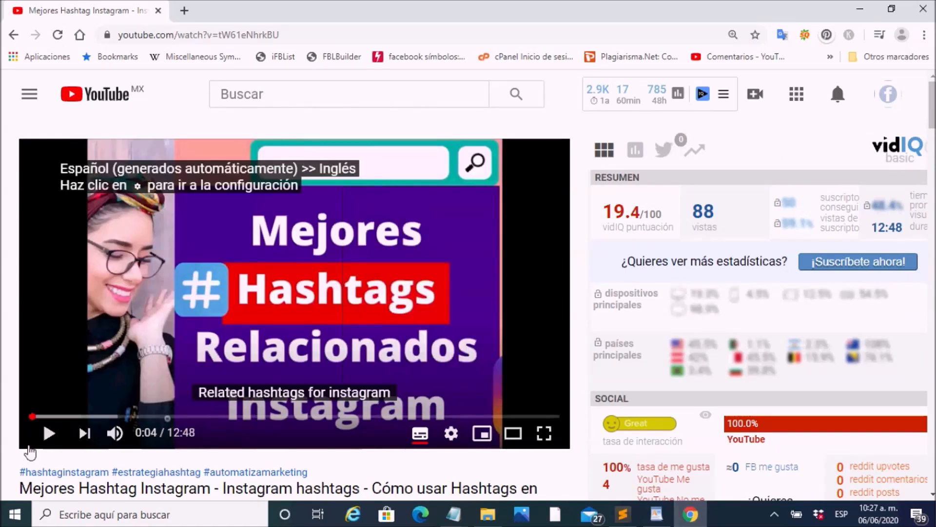
left_click(51, 435)
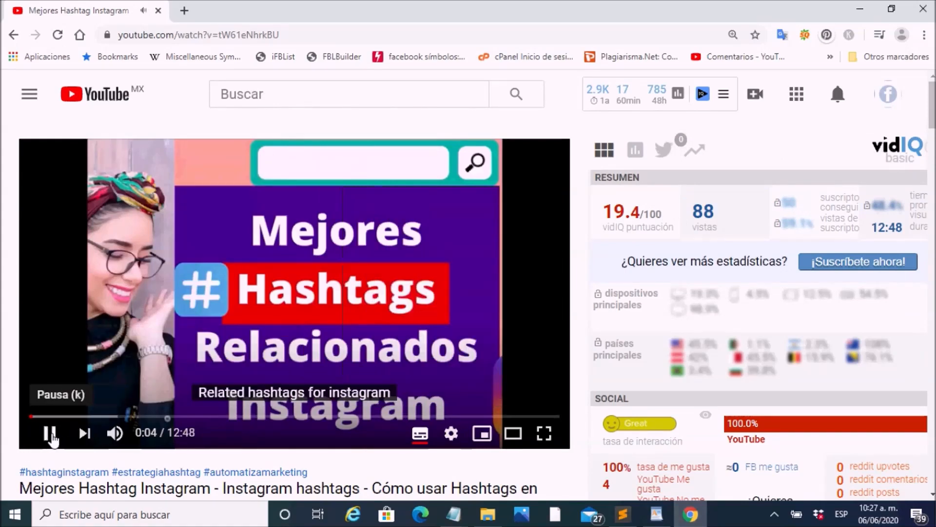
left_click(51, 436)
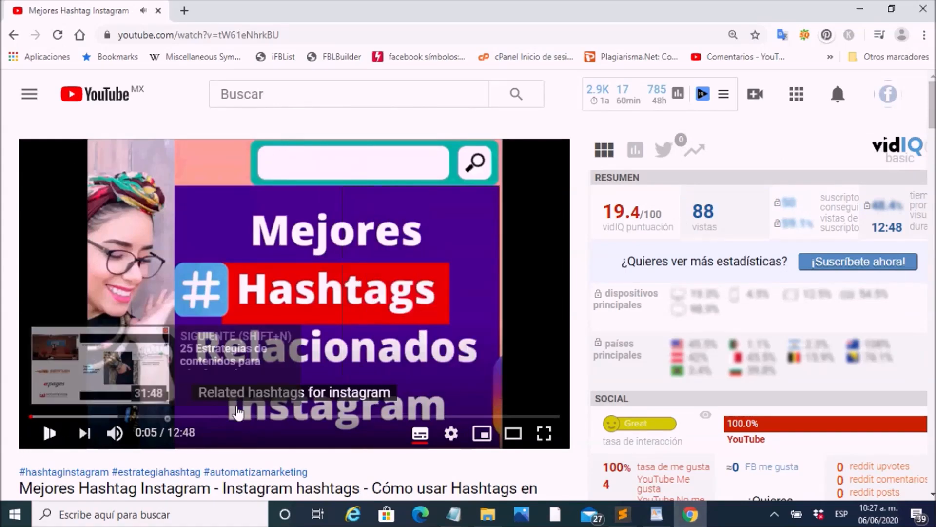
left_click(53, 436)
left_click(54, 436)
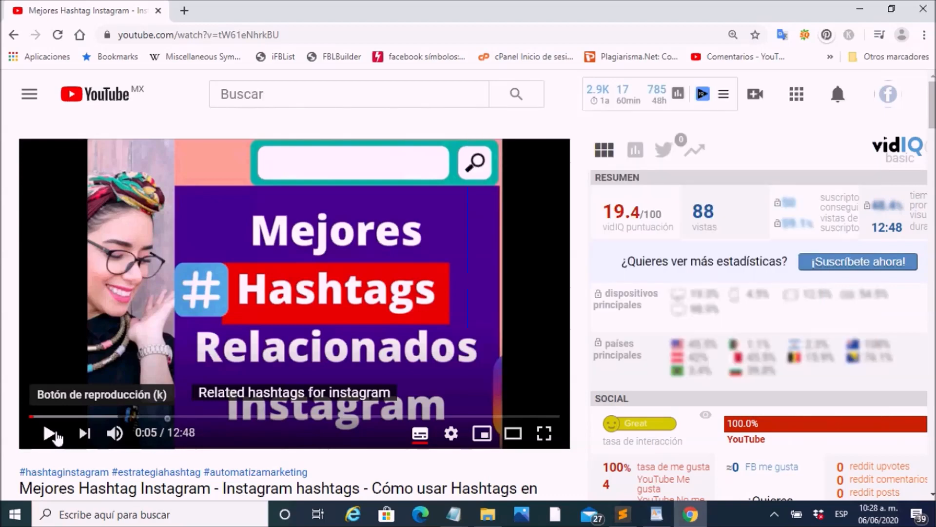
Open the video for editing in YouTube Studio and go to its subtitles page
scroll(262, 271, "down", 4)
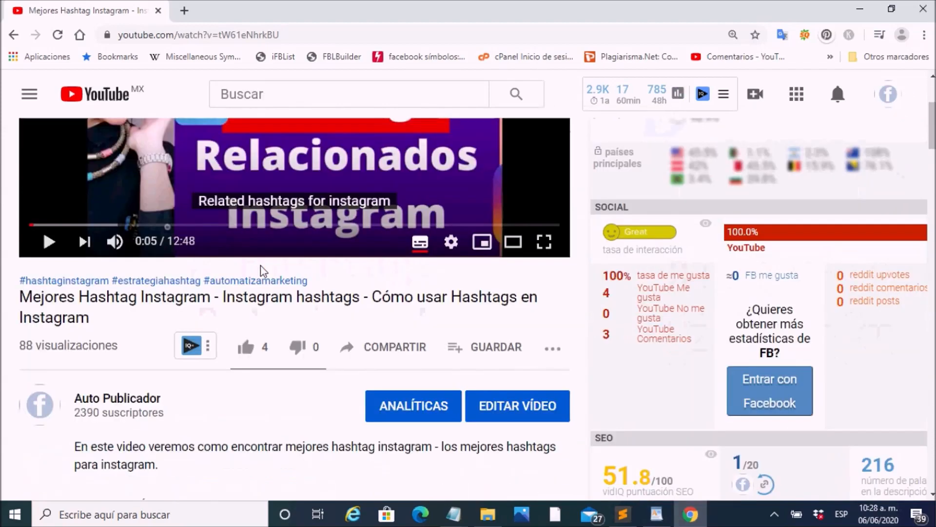
scroll(262, 270, "down", 1)
scroll(452, 275, "up", 2)
scroll(376, 245, "down", 2)
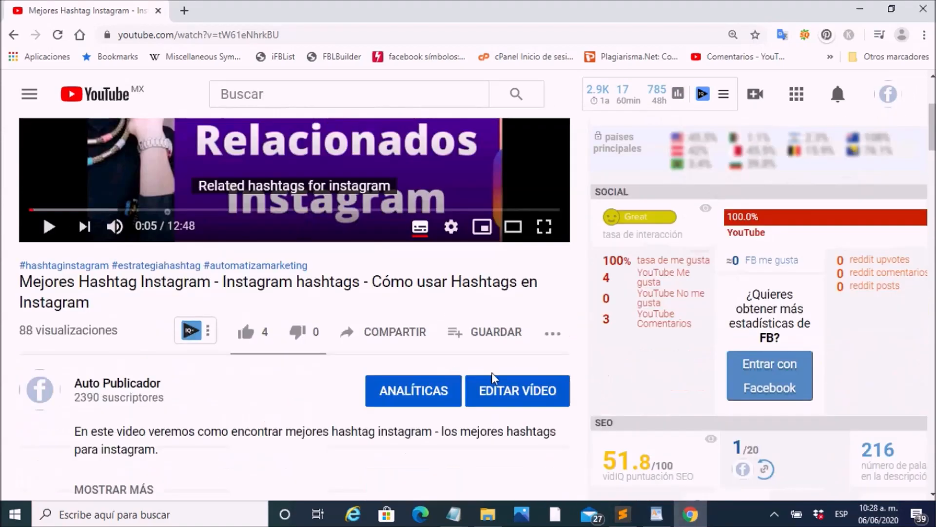
left_click(514, 396)
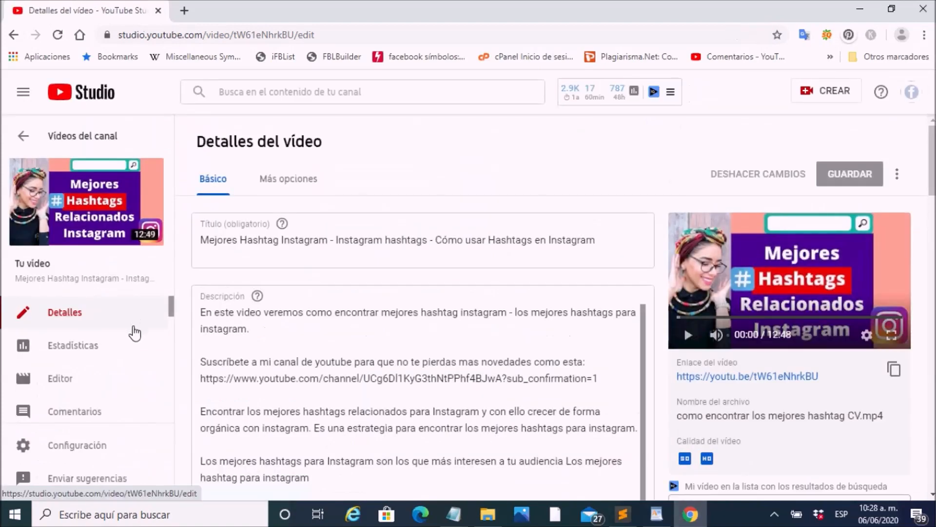
scroll(130, 332, "down", 3)
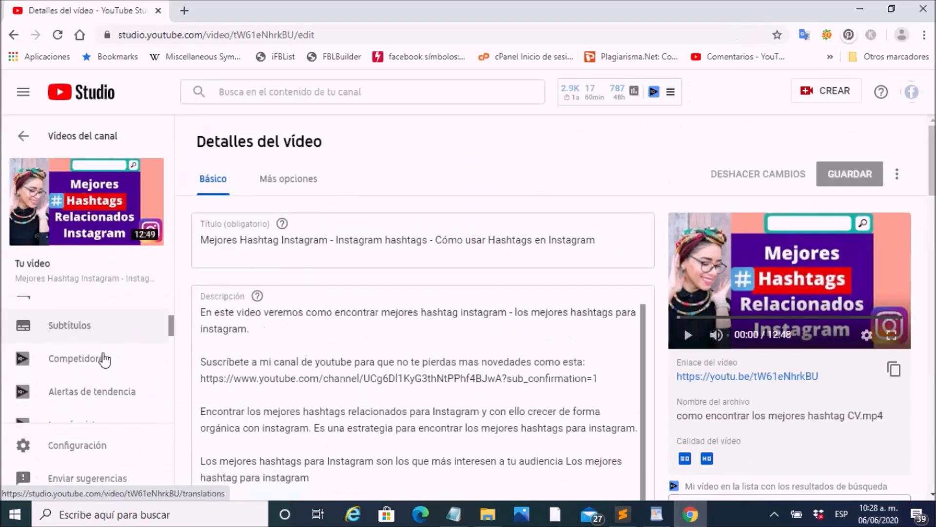
scroll(93, 356, "up", 2)
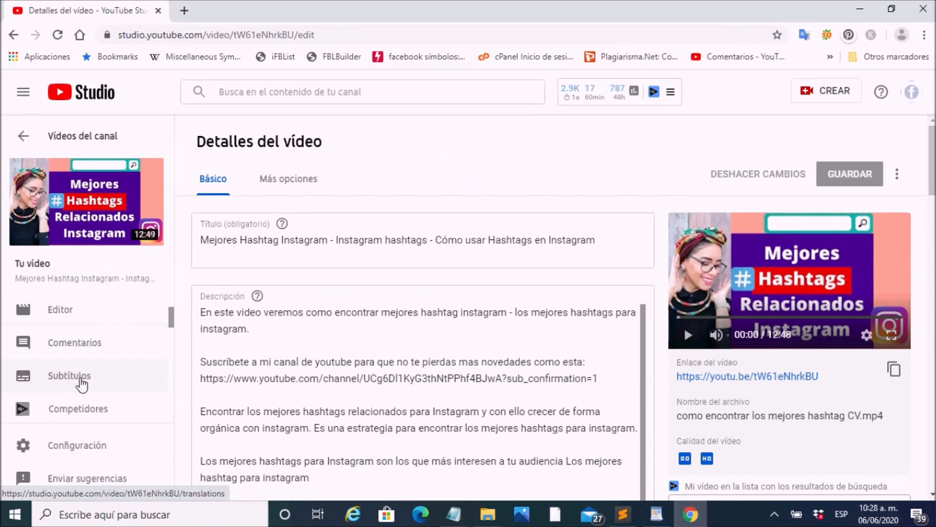
left_click(81, 381)
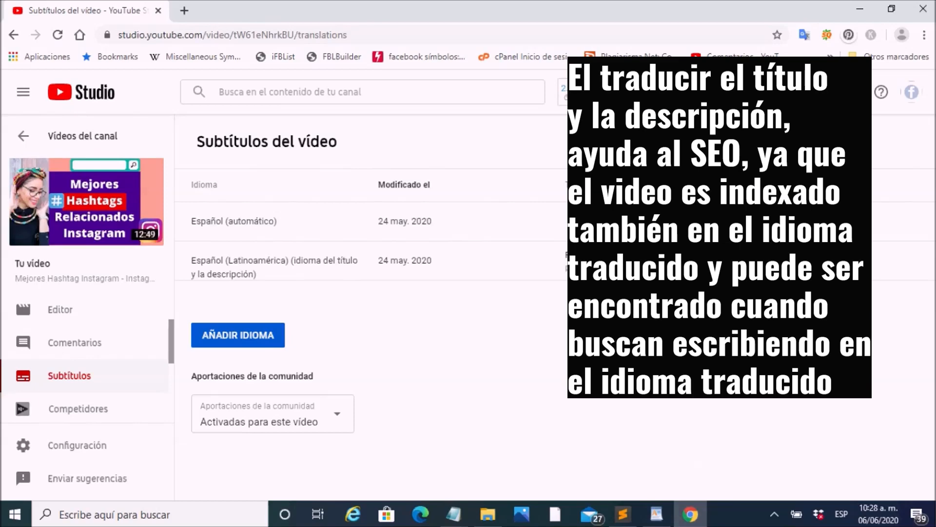
Open the video's watch page, youtube.com/watch?v=tW61eNhrkBU, in a new tab and examine its title and description
key("ctrl+t")
type("https://www.youtube.com/watch?v=tW61eNhrkBU")
key("Return")
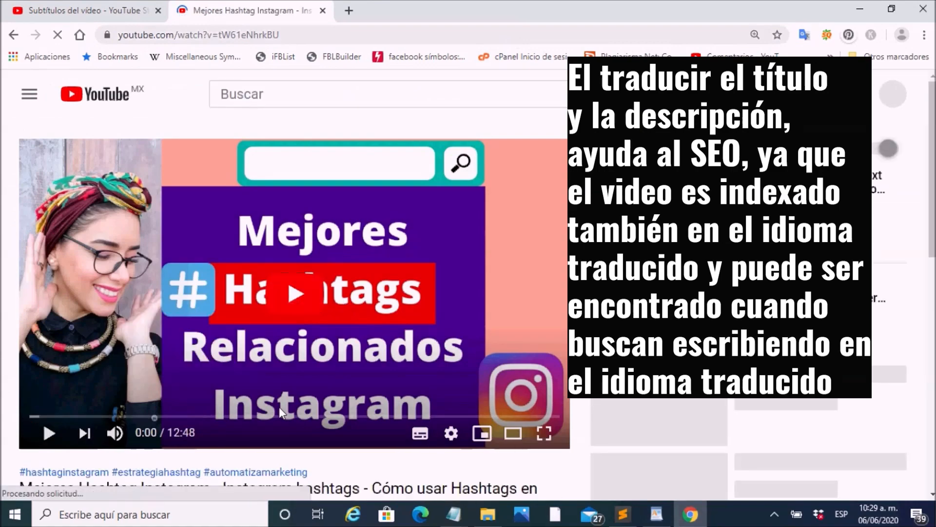
scroll(322, 420, "down", 3)
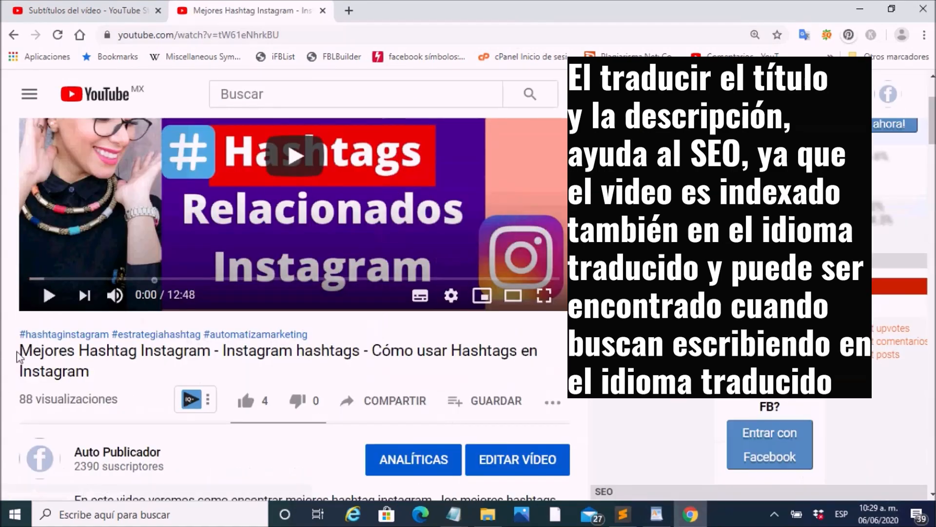
left_click_drag(18, 357, 81, 379)
left_click(79, 379)
scroll(87, 439, "down", 5)
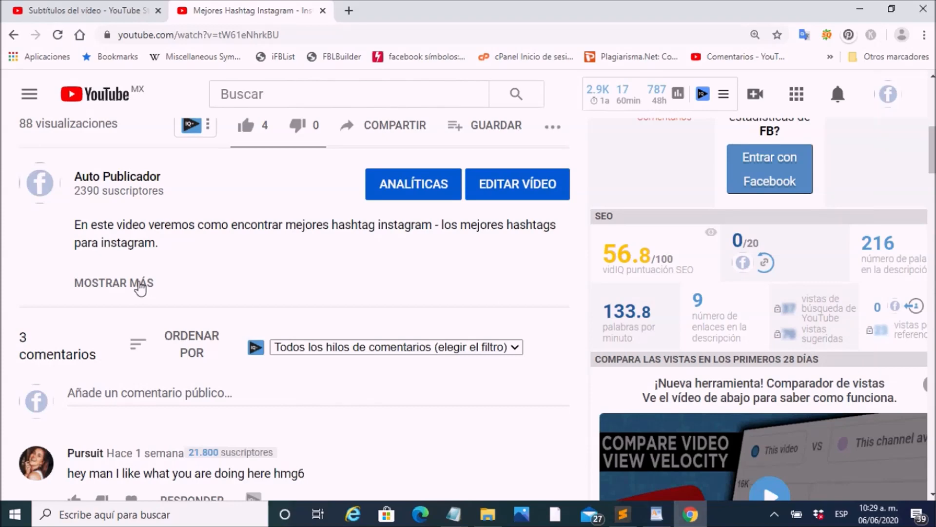
Return to the video's subtitles page in YouTube Studio and start adding subtitles for Español (Latinoamérica)
left_click(78, 11)
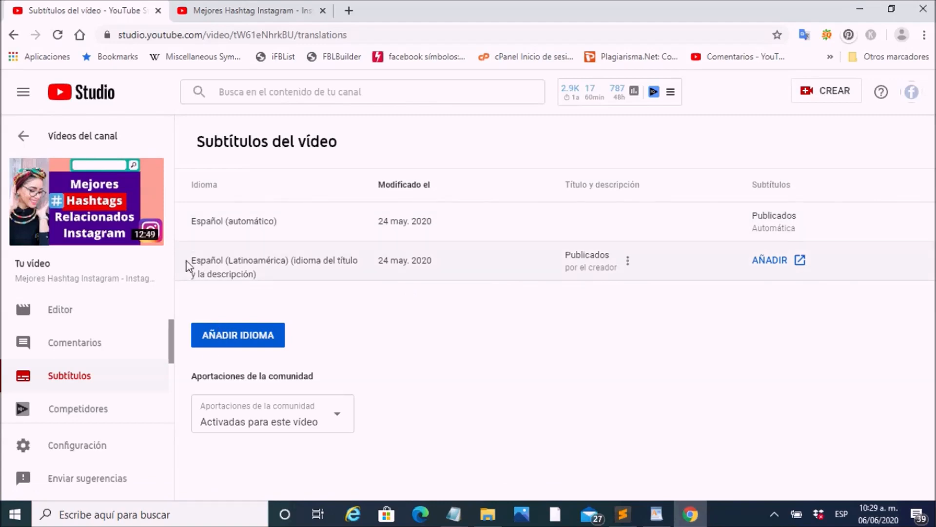
left_click_drag(187, 261, 290, 267)
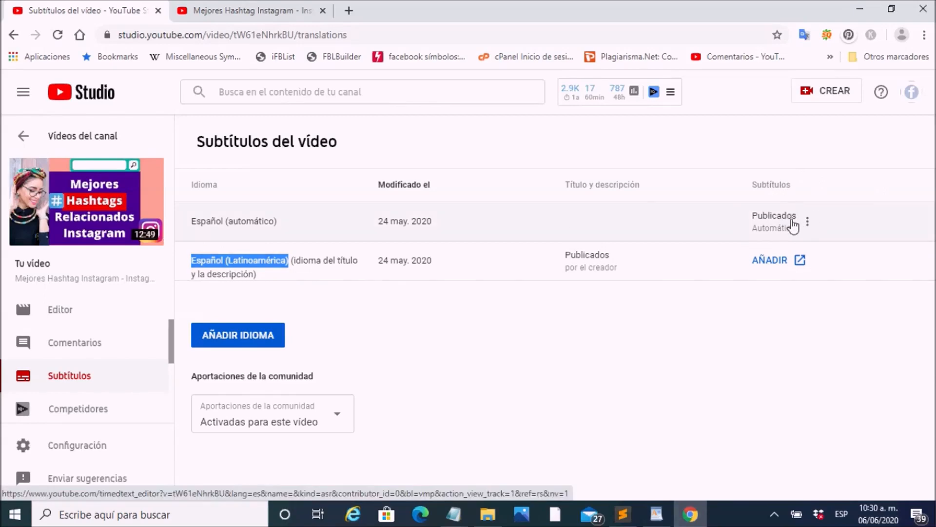
left_click(778, 263)
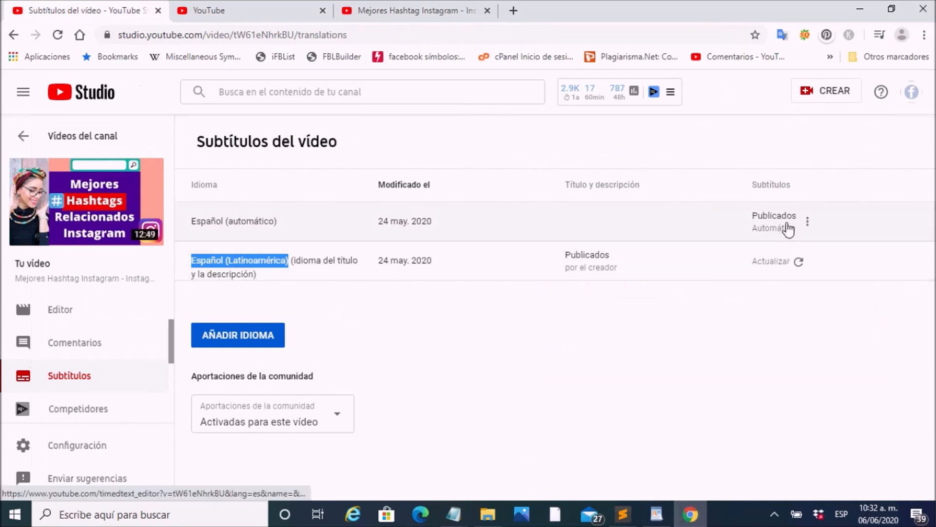
Download the published Español (automático) subtitles as a file
left_click(815, 227)
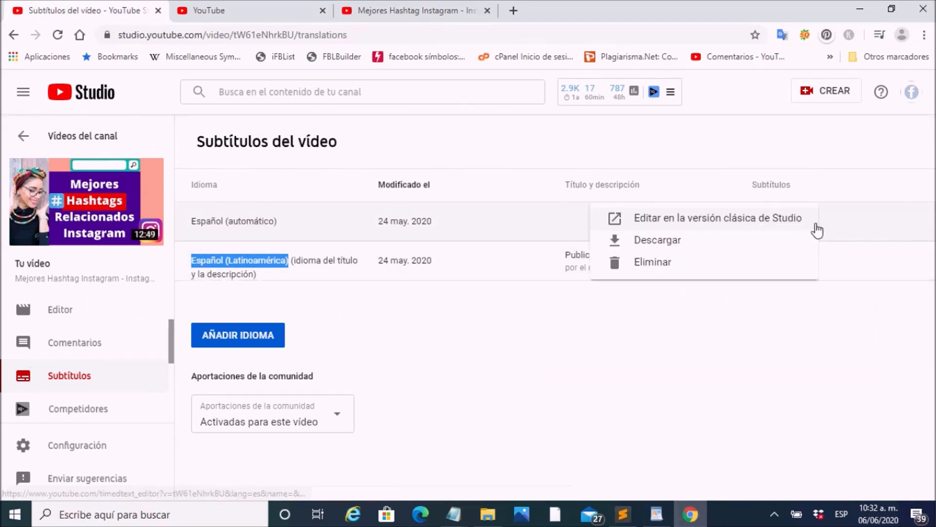
left_click(664, 239)
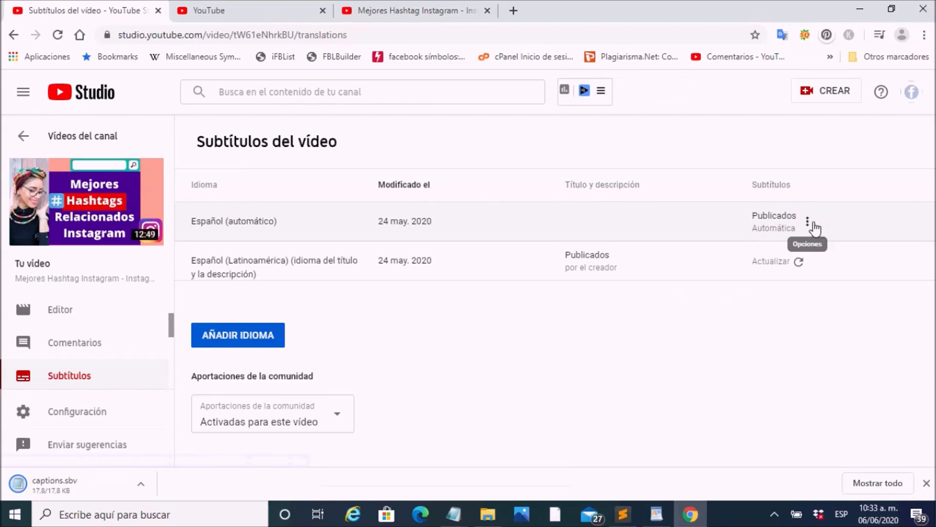
left_click(811, 227)
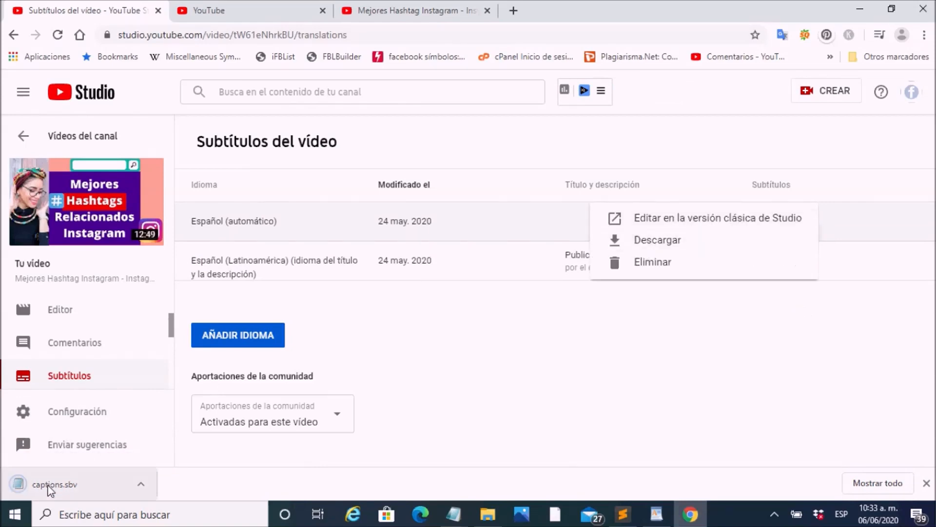
Upload captions.sbv from Descargas as a Transcripción file for the Español (Latinoamérica) subtitles and publish them
left_click(270, 14)
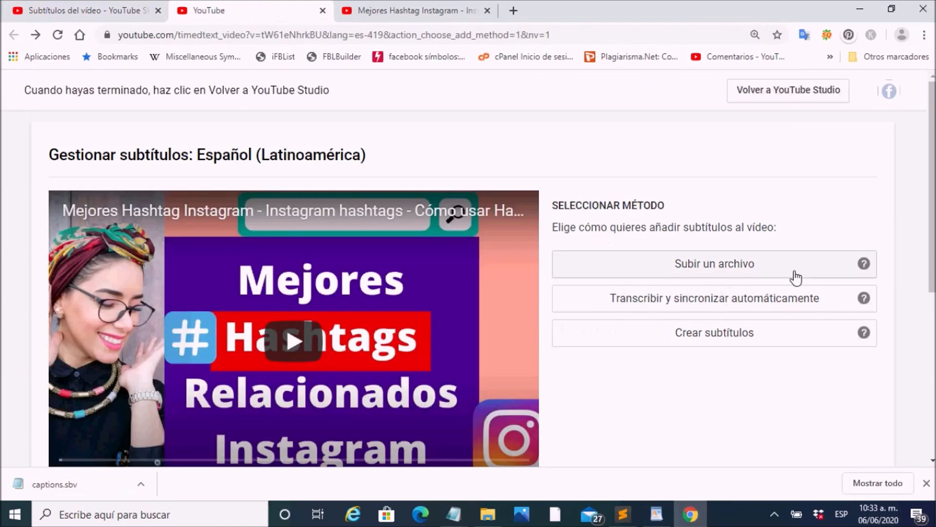
left_click(59, 36)
left_click(755, 273)
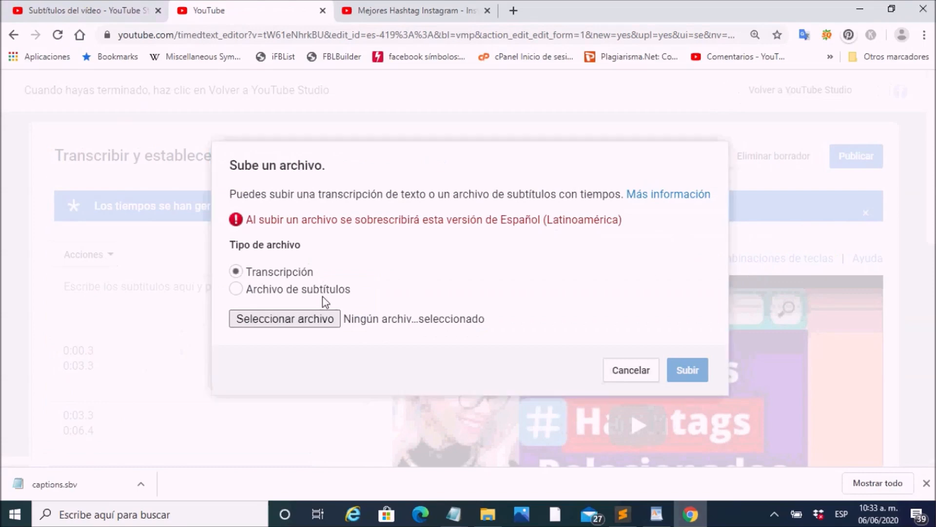
left_click(272, 319)
left_click(59, 211)
left_click(210, 113)
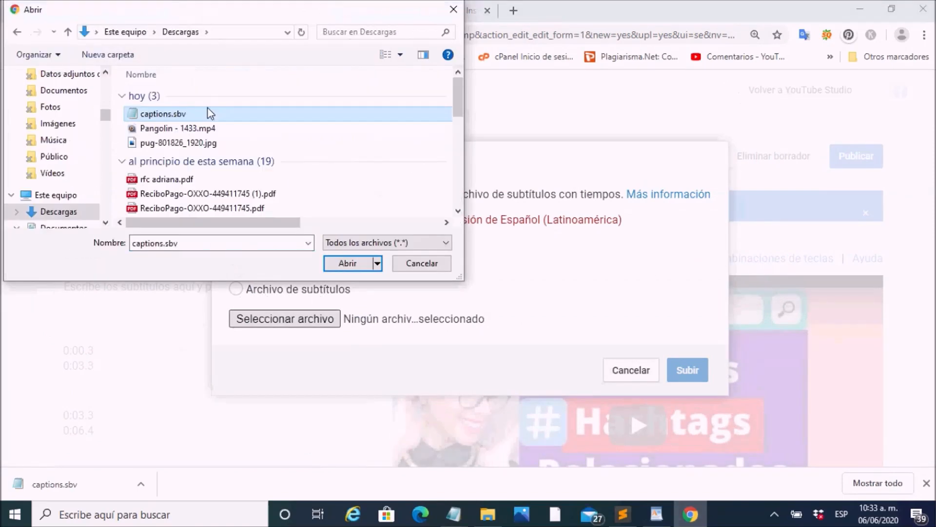
left_click(352, 264)
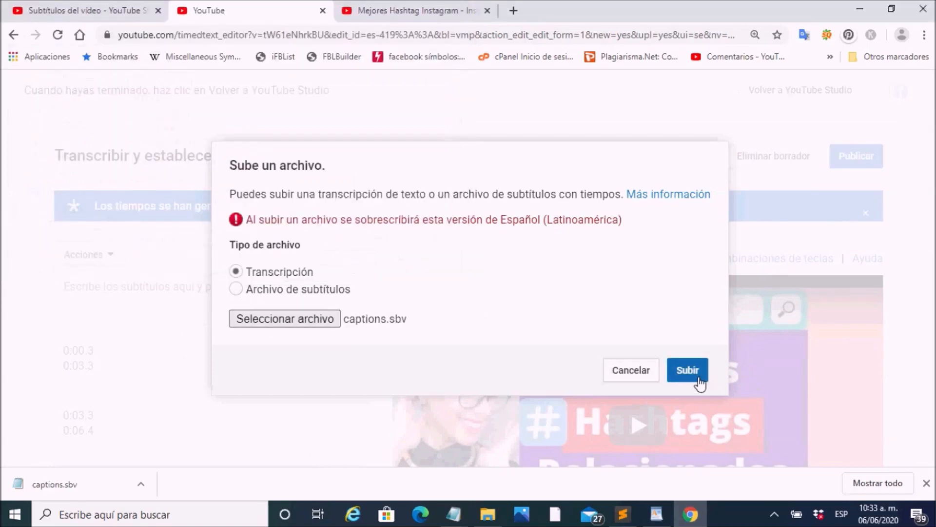
left_click(690, 378)
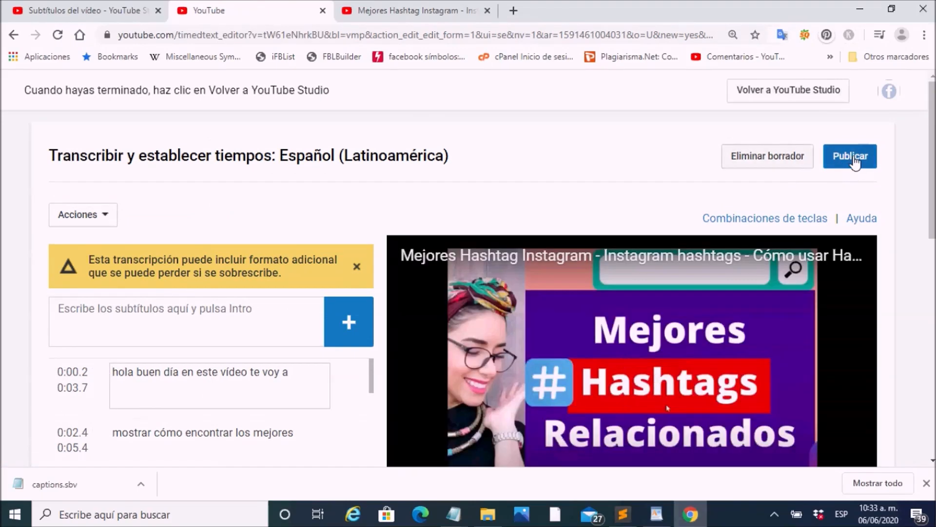
left_click(851, 157)
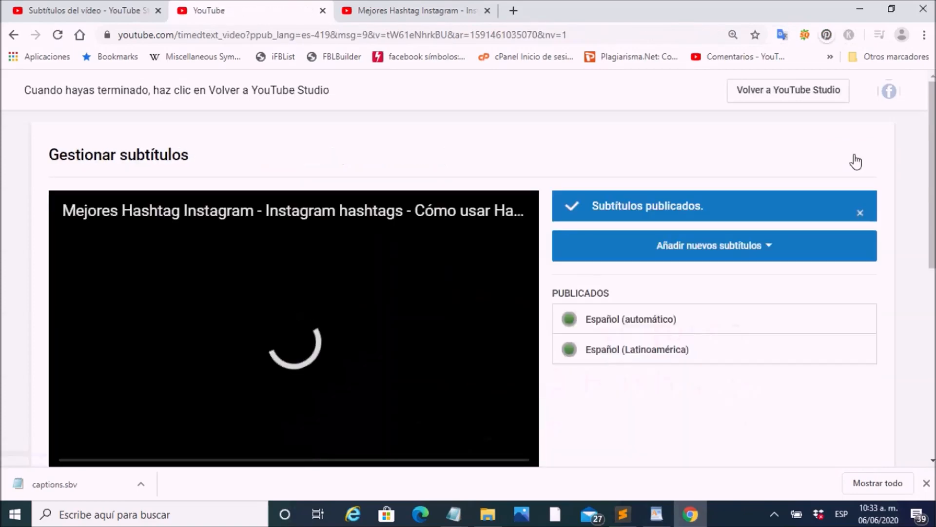
Return to the video's subtitles page in YouTube Studio and reload it to update the list of languages
scroll(856, 162, "down", 1)
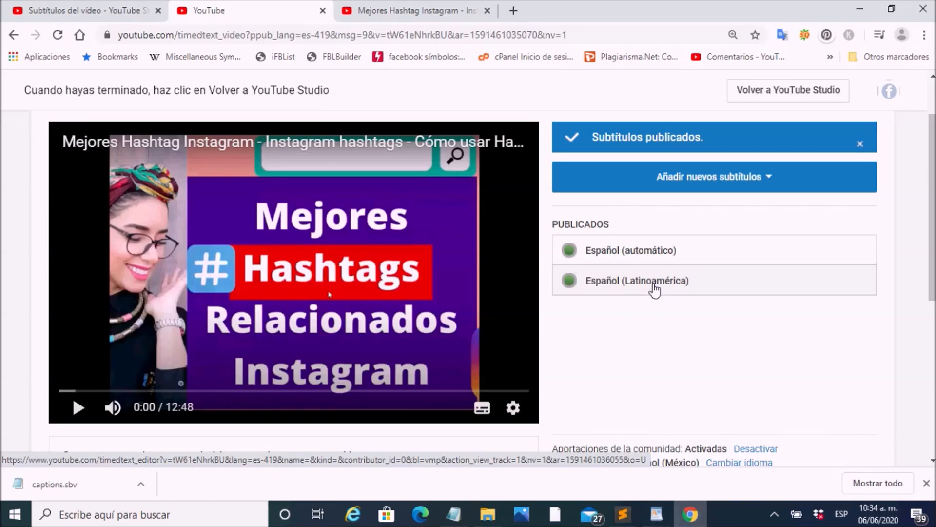
left_click(56, 13)
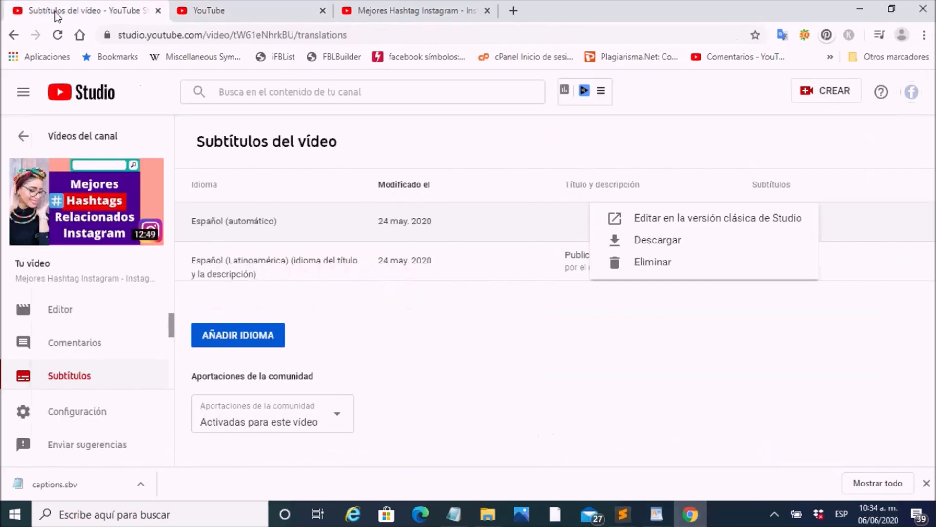
left_click(676, 366)
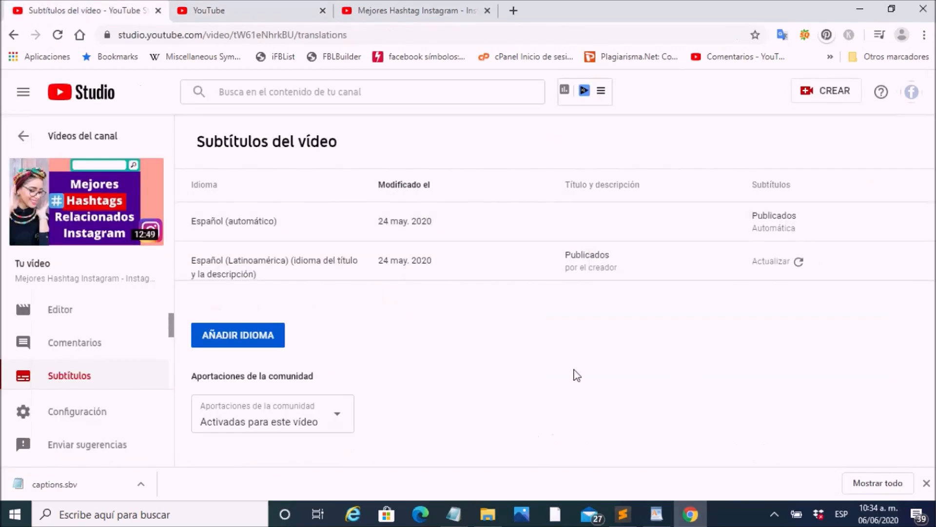
left_click(59, 35)
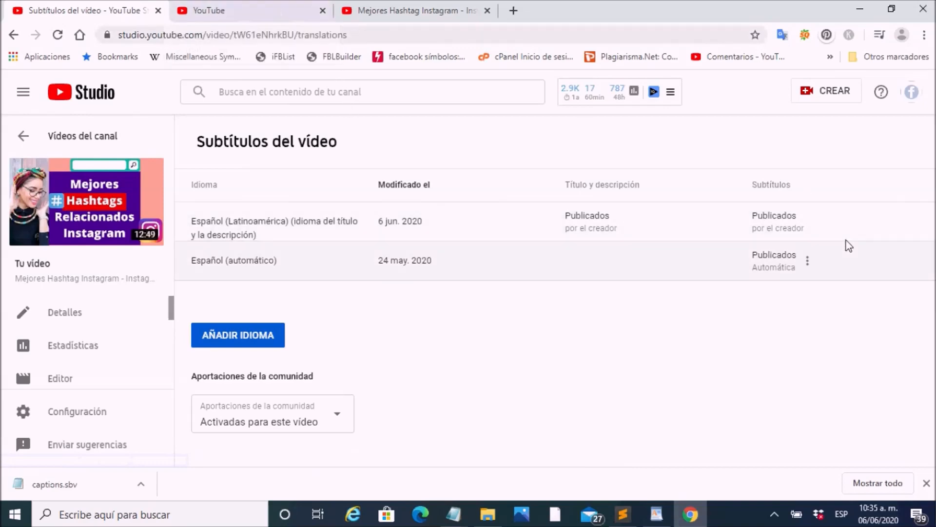
Open the published Español (Latinoamérica) subtitles in the classic version of Studio and briefly play the video with them
left_click(818, 224)
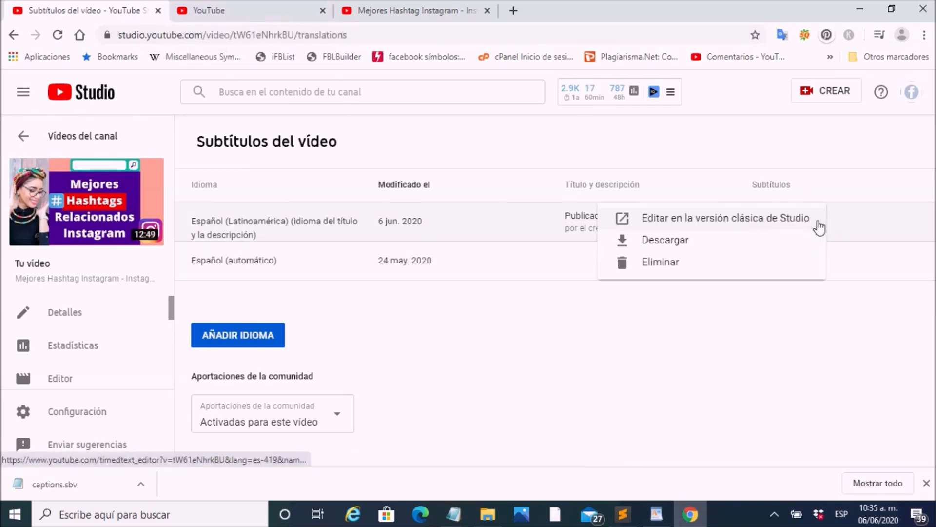
left_click(710, 216)
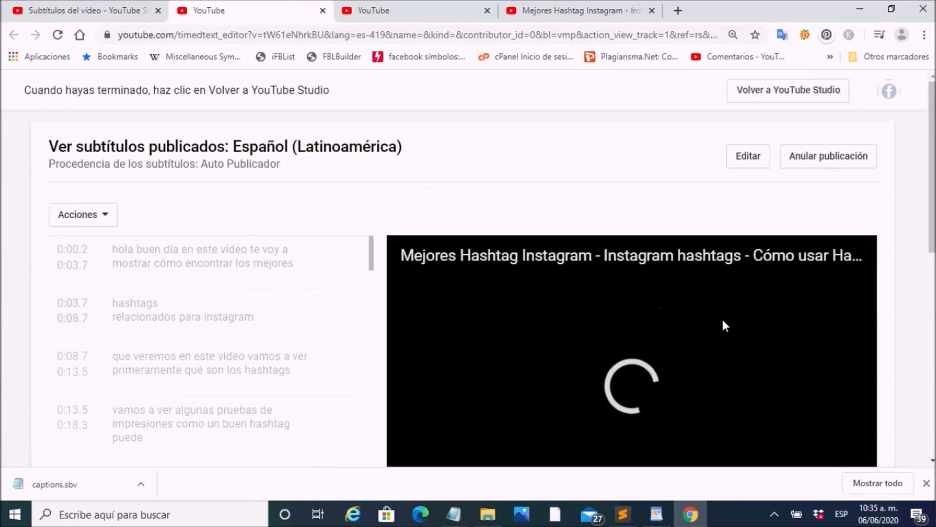
scroll(800, 307, "down", 1)
scroll(825, 314, "up", 1)
scroll(768, 322, "down", 1)
scroll(707, 325, "down", 1)
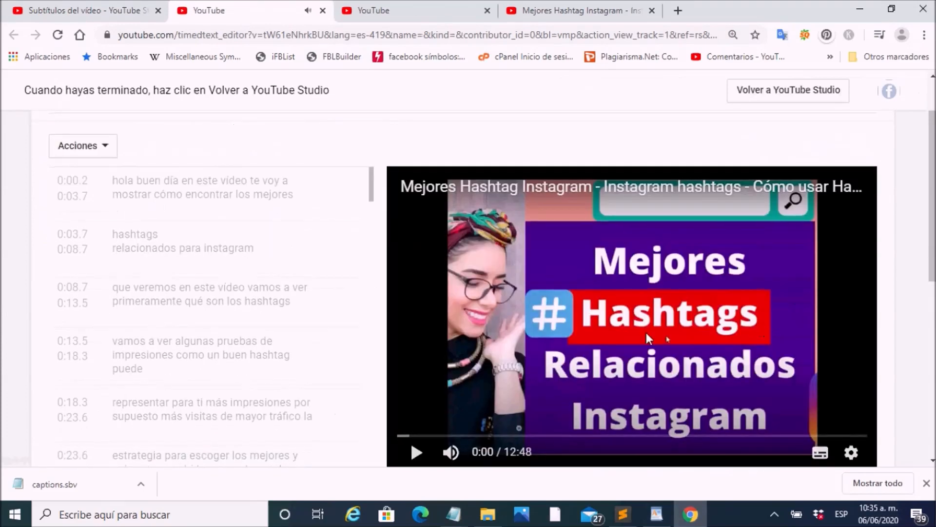
left_click(418, 453)
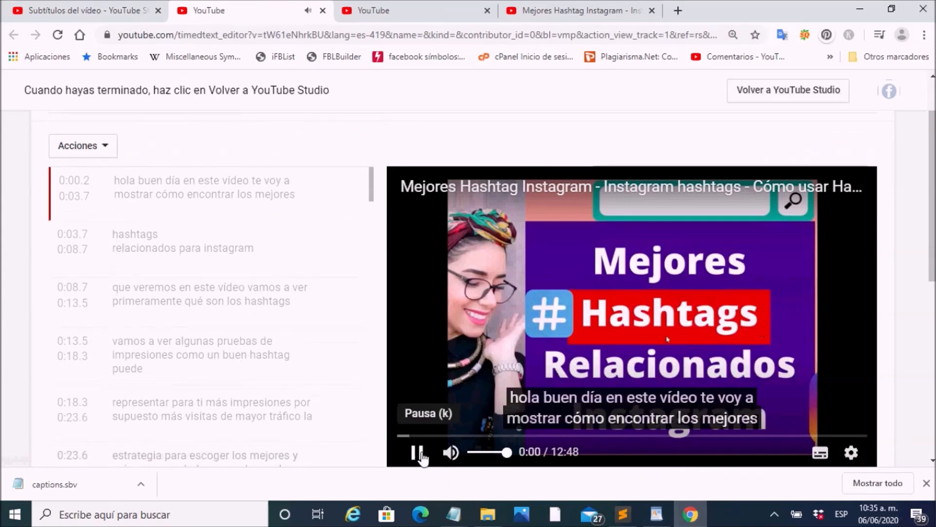
left_click(419, 453)
scroll(886, 182, "up", 1)
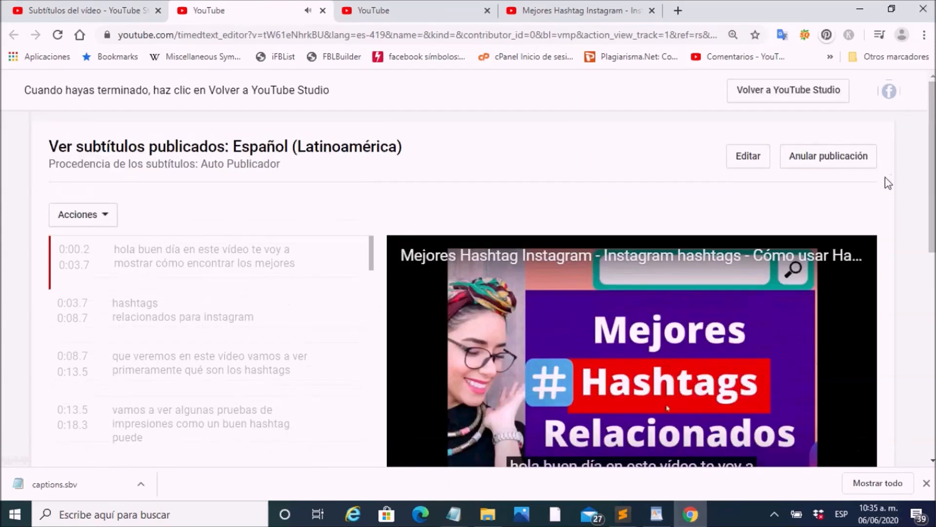
Start editing the Español (Latinoamérica) subtitles and play the opening of the video to check the first caption
left_click(750, 157)
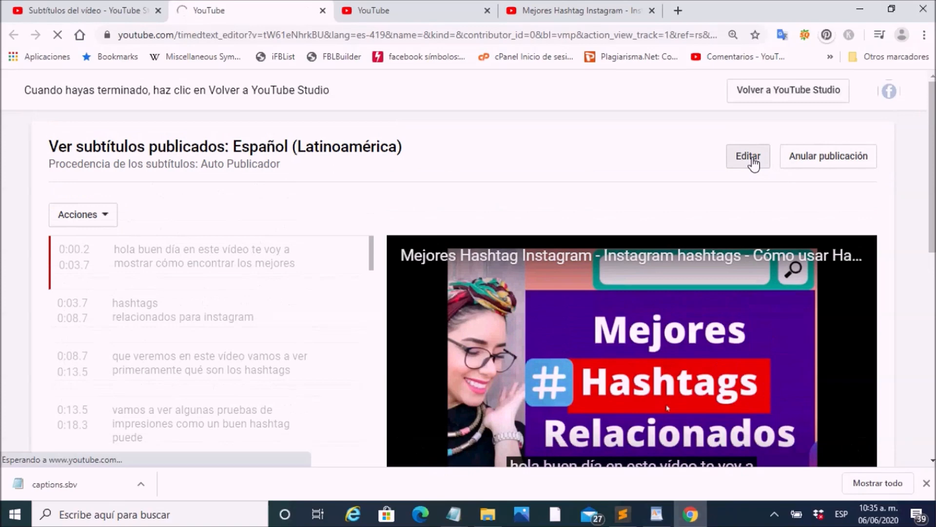
scroll(257, 328, "down", 2)
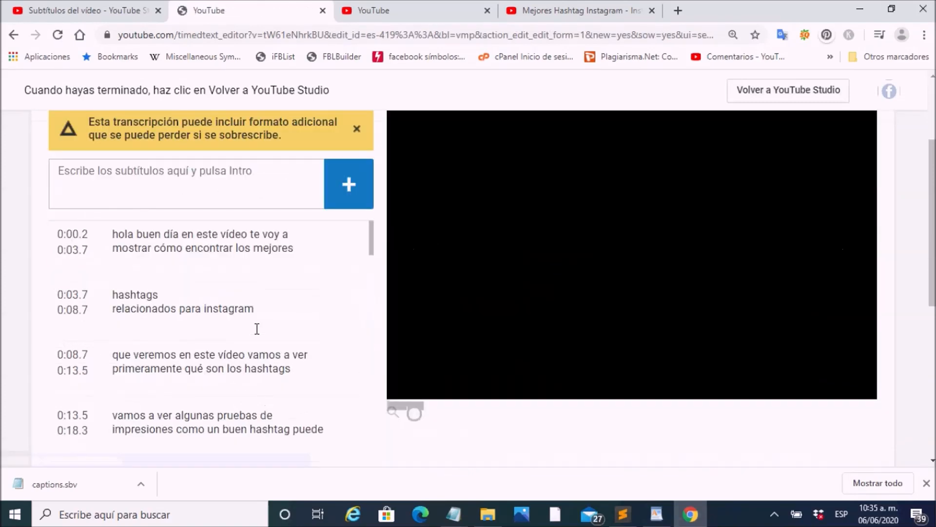
left_click(140, 244)
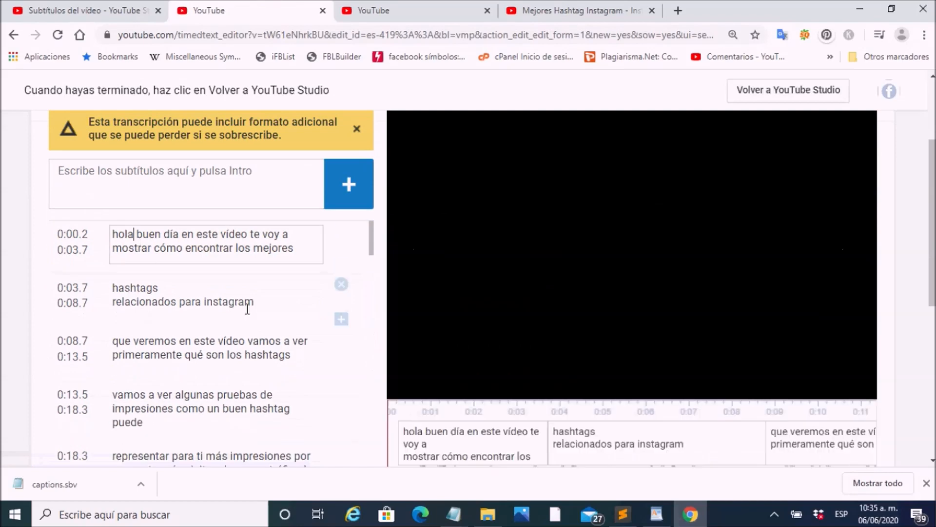
scroll(438, 424, "down", 3)
scroll(414, 341, "up", 1)
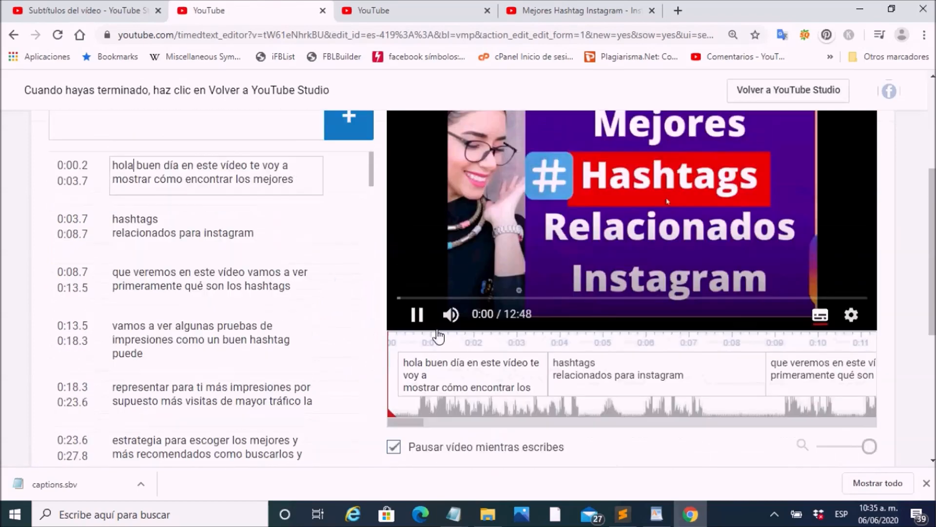
left_click(417, 313)
scroll(424, 380, "up", 1)
left_click(417, 384)
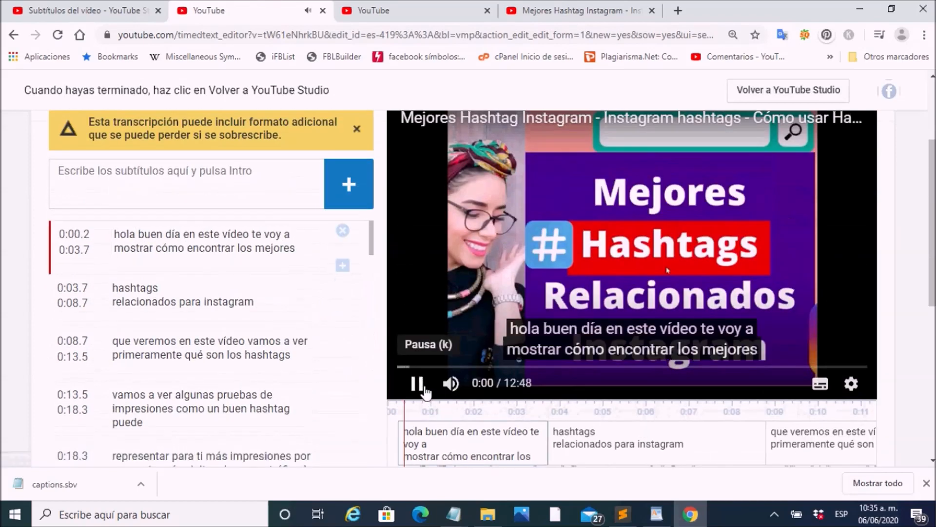
left_click(417, 384)
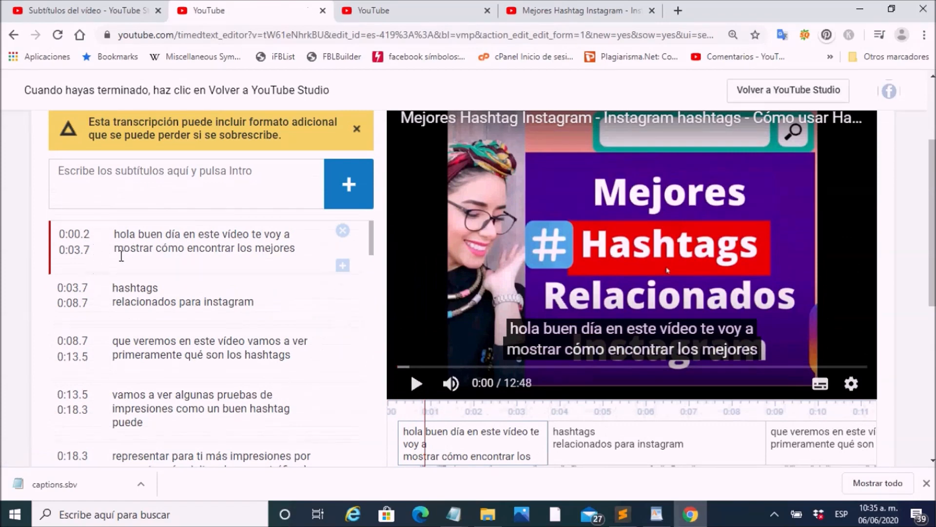
Correct the first line of the 0:00.2 caption to "Hola buen día, en este vídeo te voy a"
left_click(127, 241)
key("BackSpace")
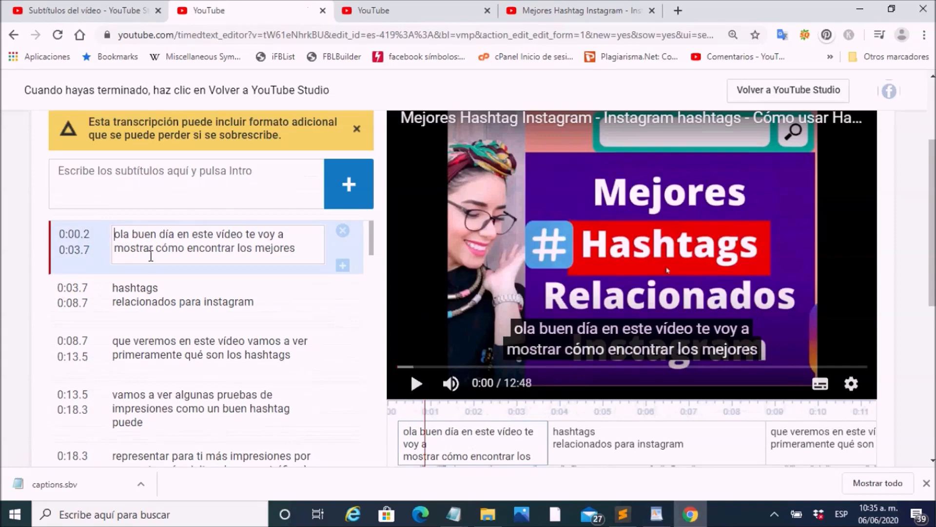
type("H")
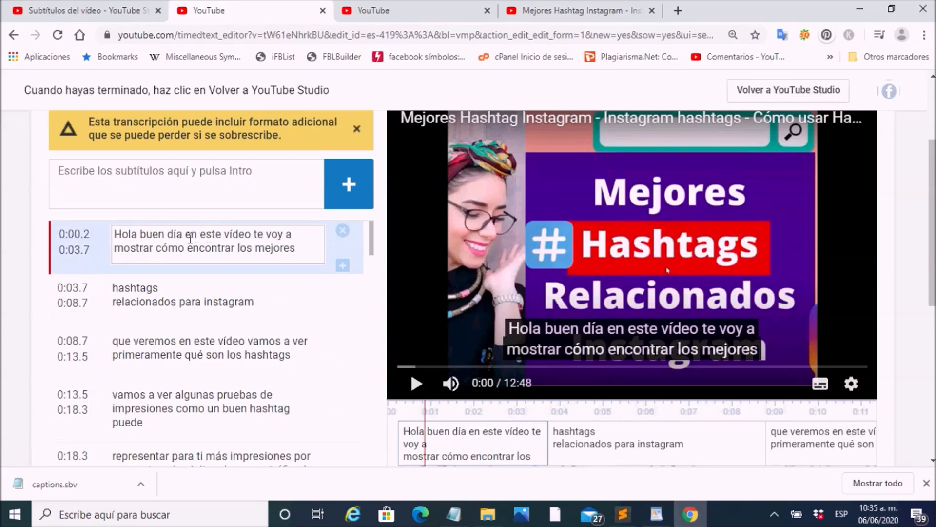
type(",")
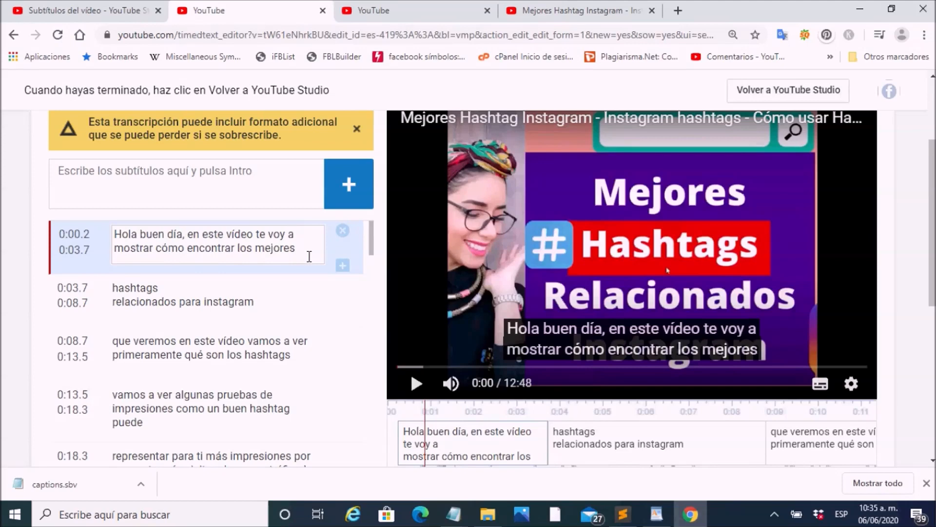
Join the 0:03.7 caption into a single line reading "hashtags relacionados para Instagram."
left_click(170, 291)
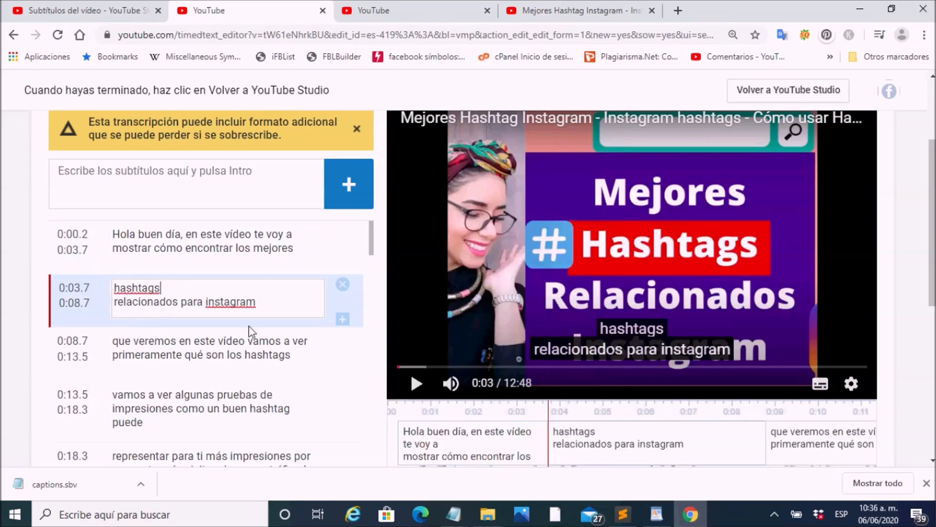
key("Delete")
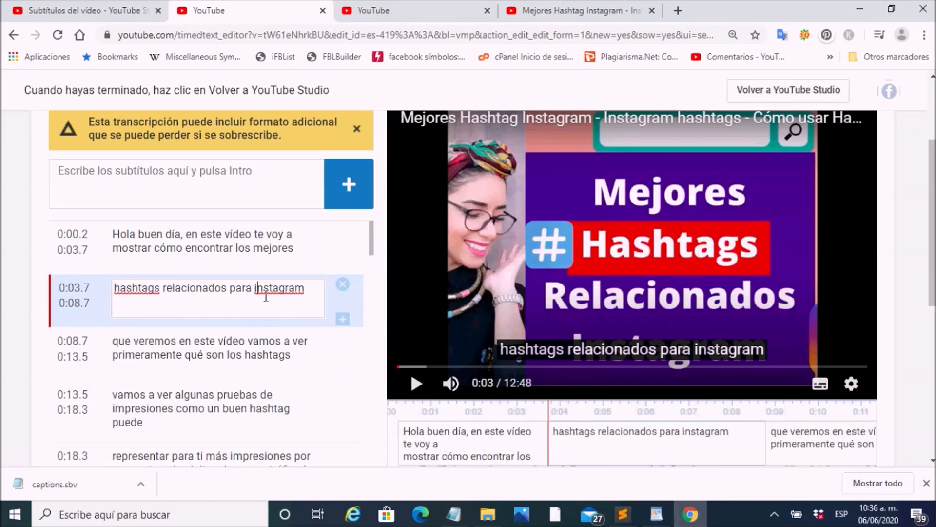
key("Delete")
type("I")
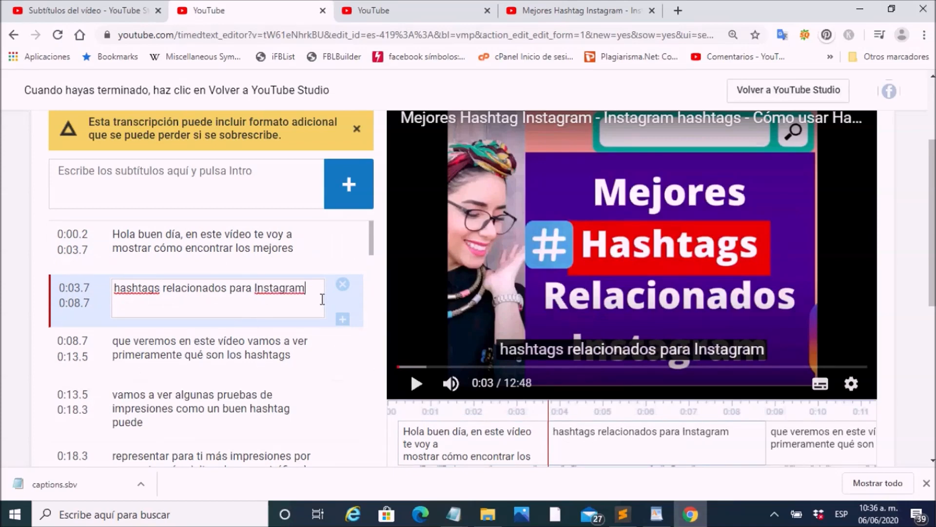
type(".")
Capitalize the words "Que" and "Hashtags" in the 0:08.7 caption
left_click(127, 349)
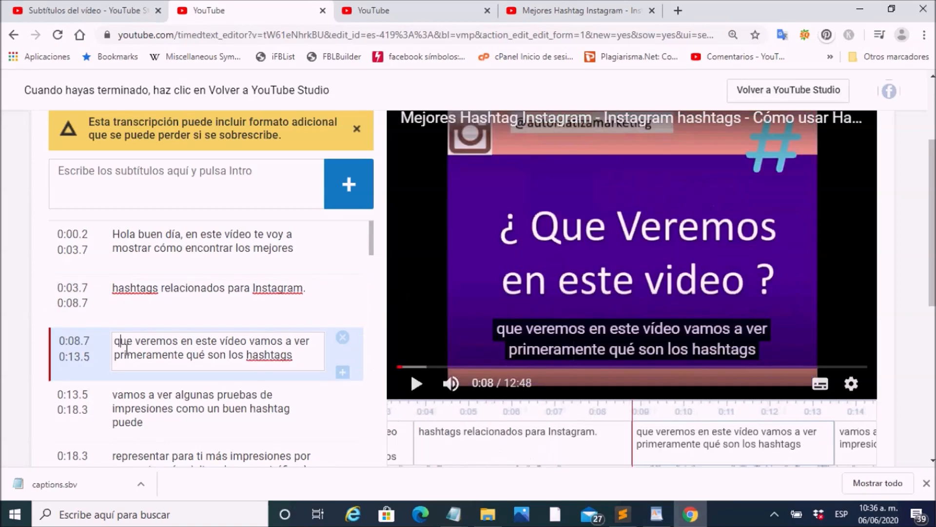
key("BackSpace")
type("Q")
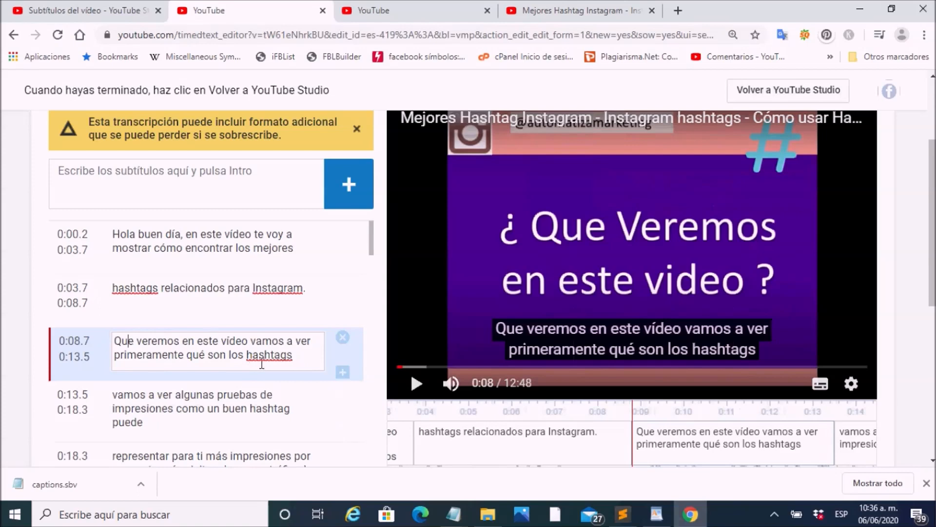
key("BackSpace")
type("H")
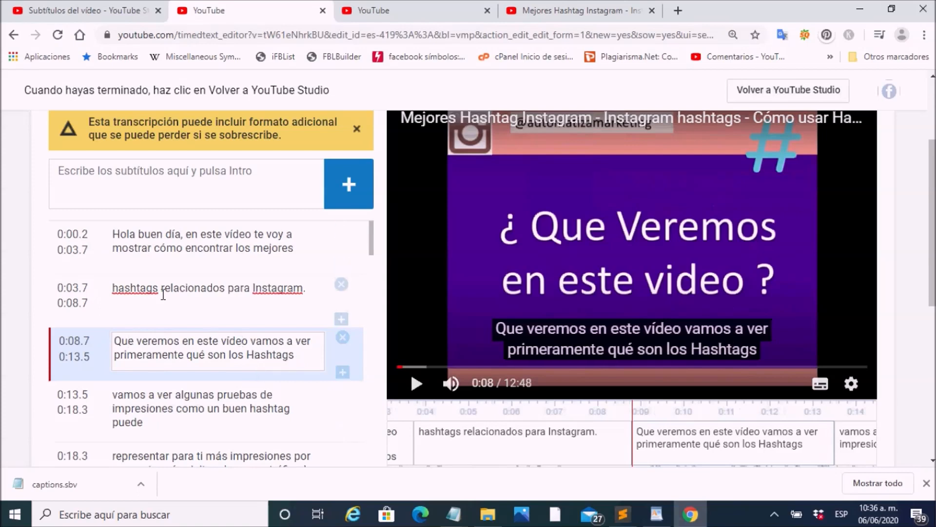
Play the video from the first caption and add a comma after "hashtags" in the 0:03.7 caption
left_click(157, 248)
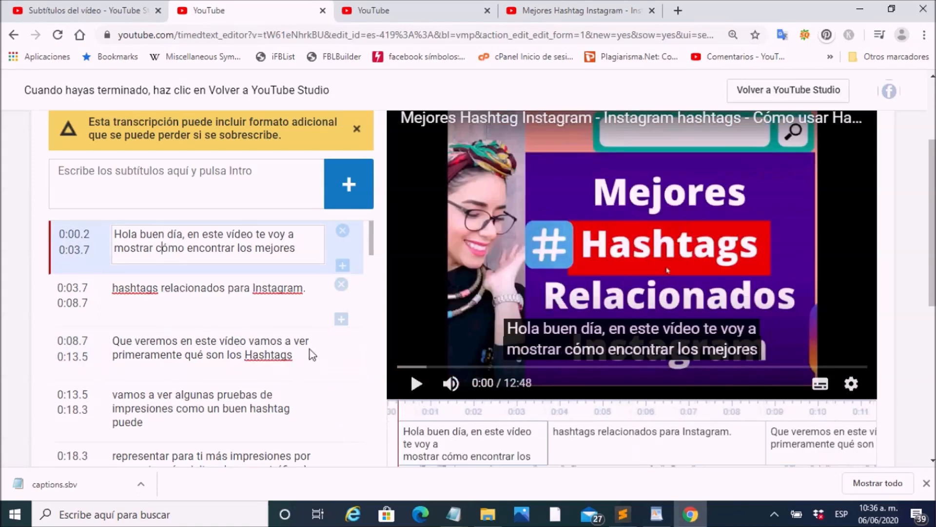
left_click(421, 387)
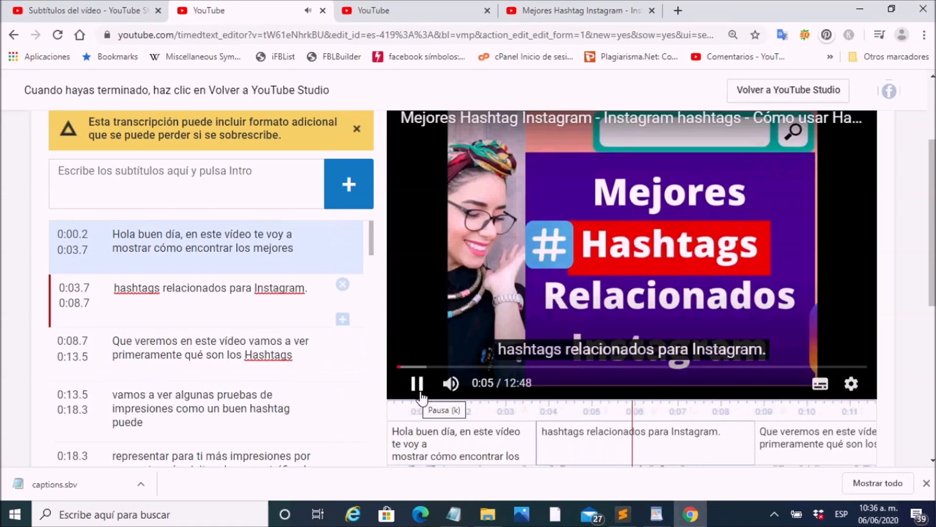
left_click(421, 386)
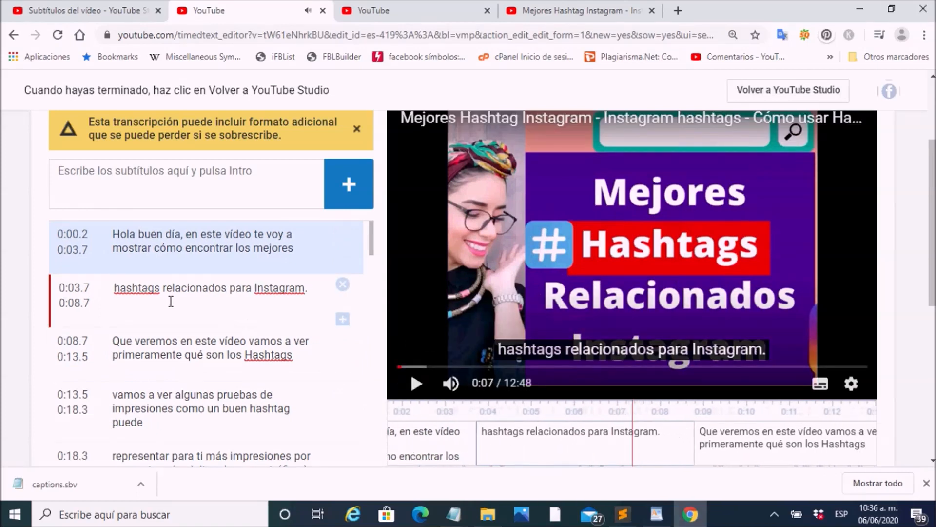
left_click(168, 298)
type(",")
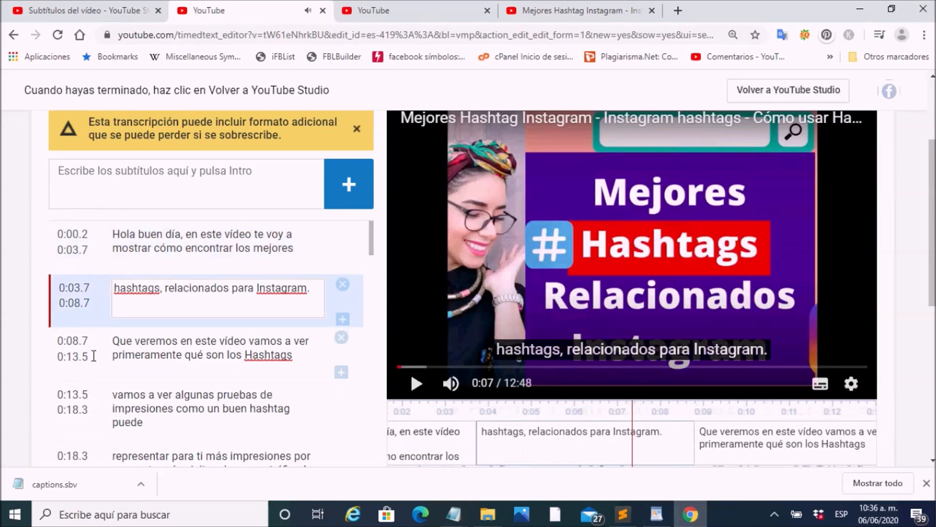
While listening to the video, add commas after "vídeo" and "Hashtags" in the 0:08.7 caption and after "impresiones" in the 0:13.5 caption
left_click(117, 342)
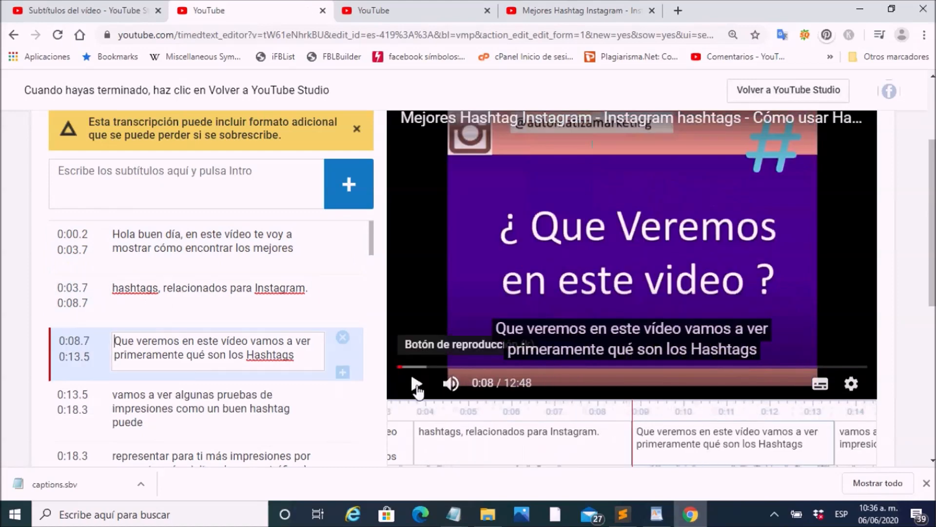
left_click(418, 384)
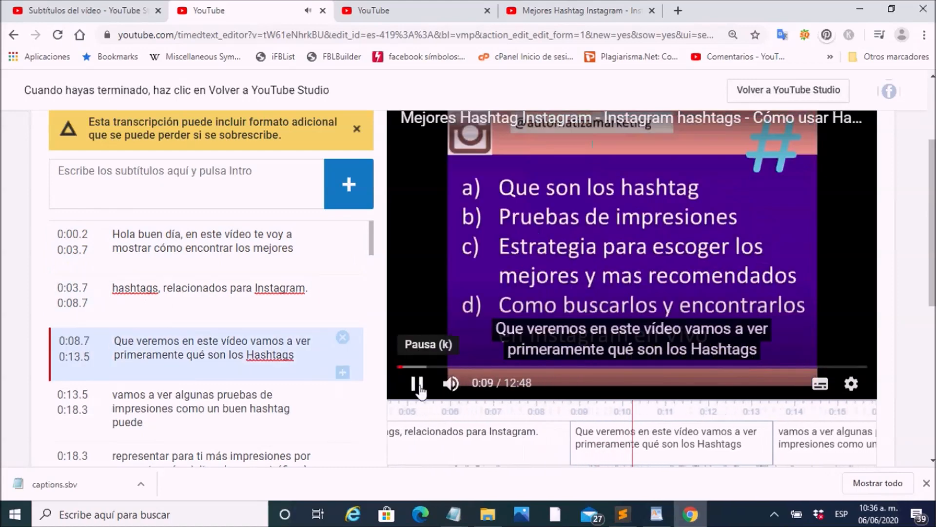
left_click(419, 385)
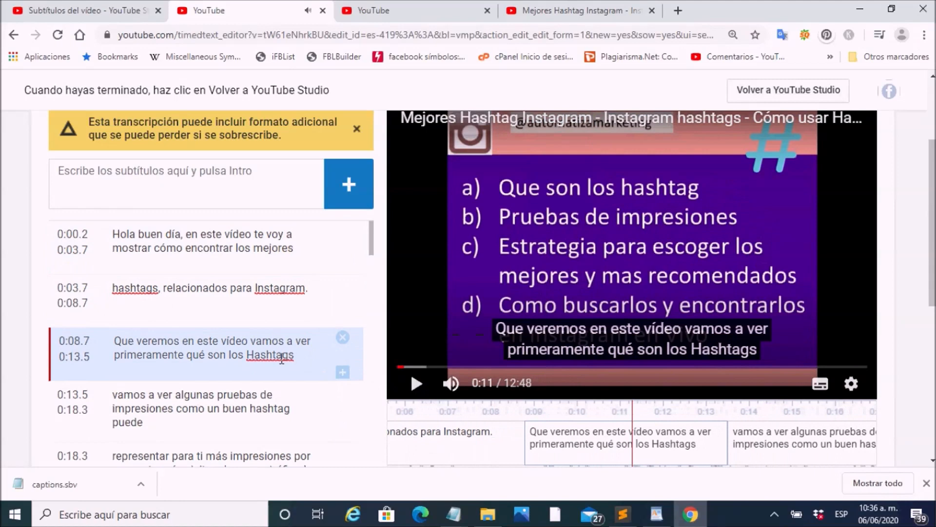
left_click(256, 349)
type(",")
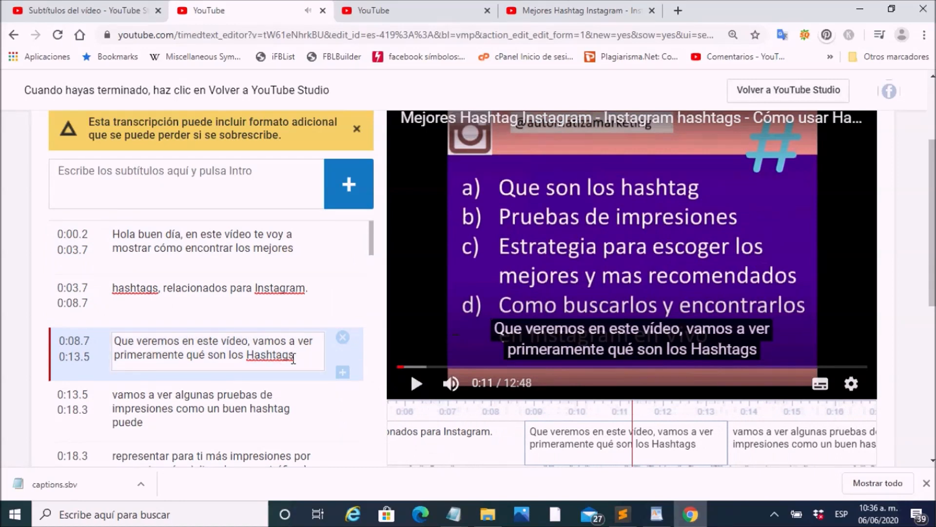
left_click(417, 384)
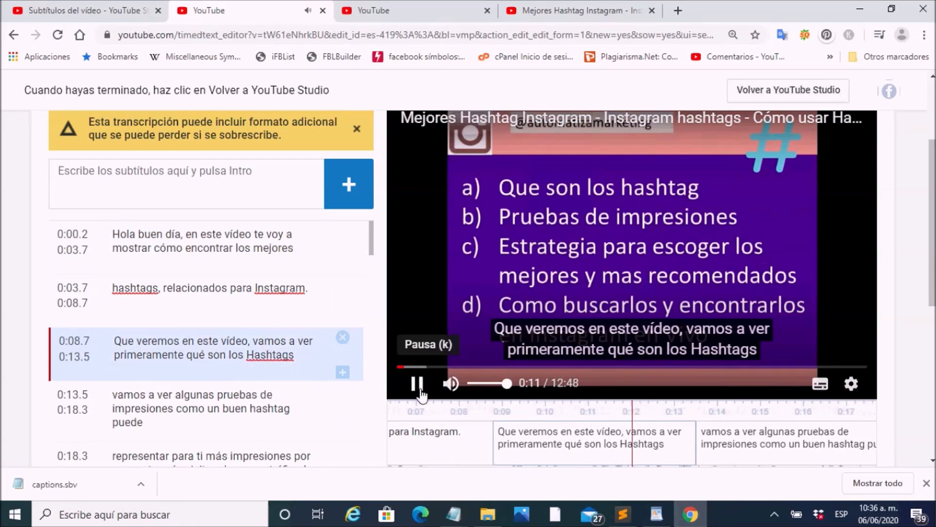
left_click(294, 355)
type(",")
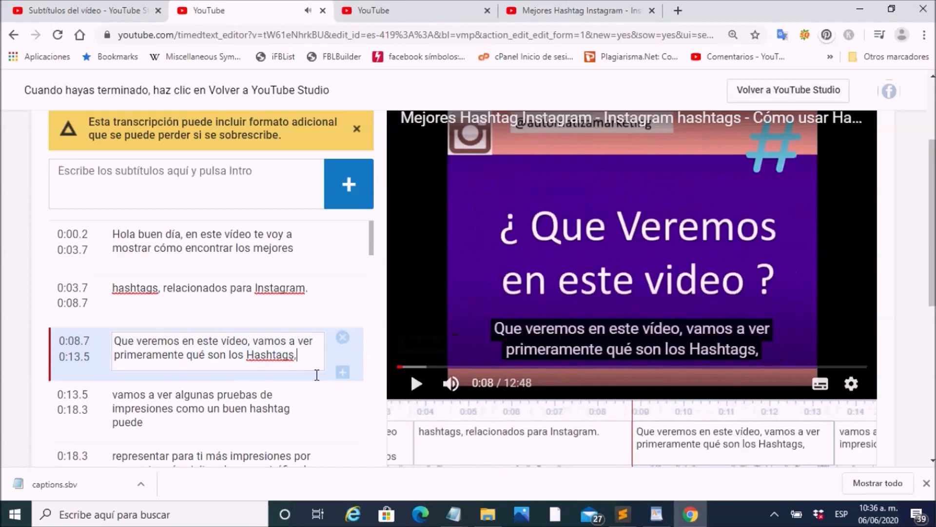
left_click(169, 408)
type(",")
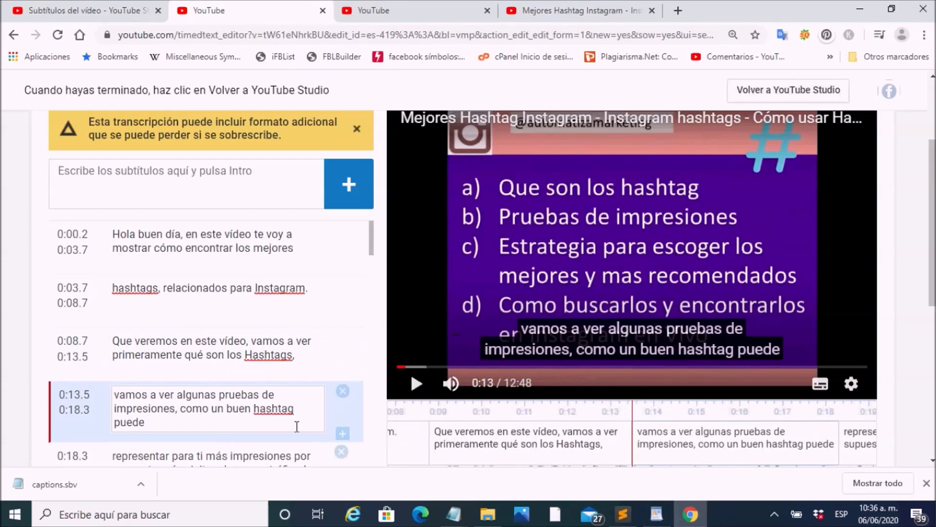
In the 0:18.3 caption, add a comma after "visitas" and remove the word "de" before "mayor tráfico"
scroll(294, 426, "down", 3)
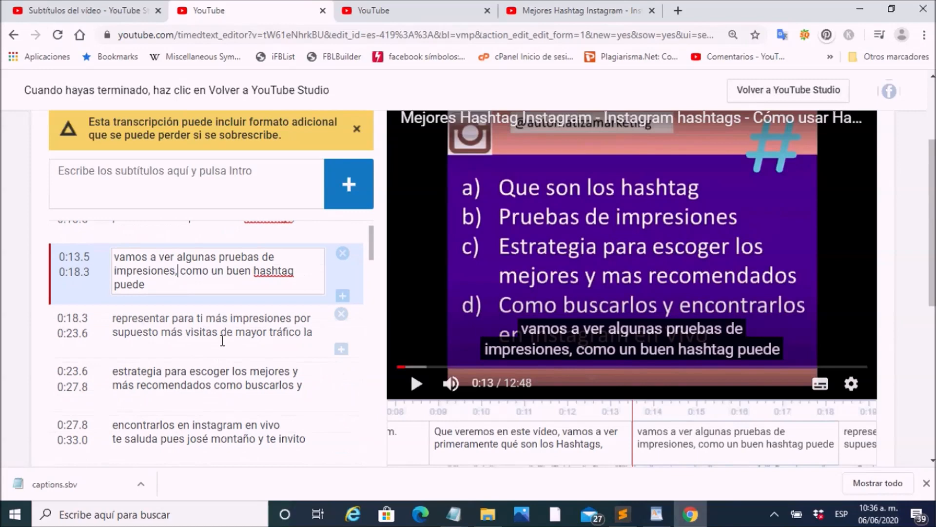
left_click(417, 383)
left_click(222, 332)
type(",")
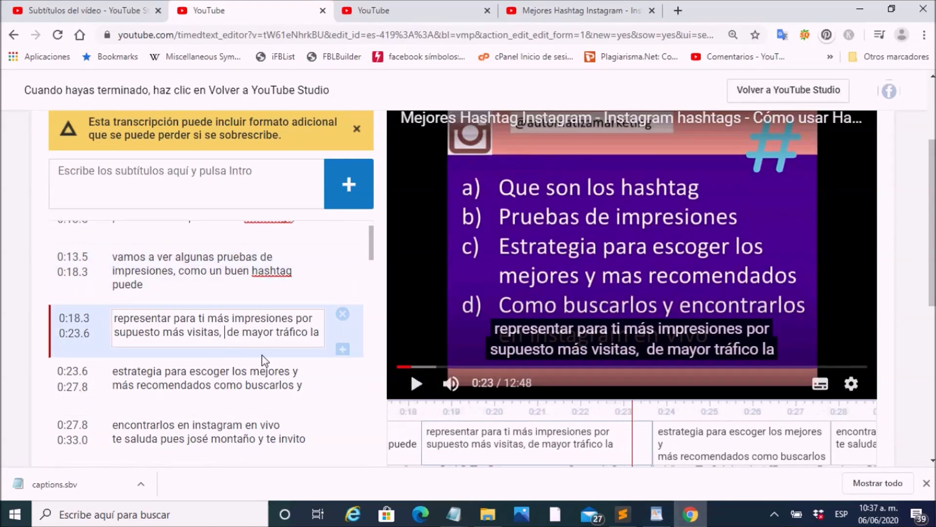
key("Delete")
key("Delete")
key("Delete")
key("Delete")
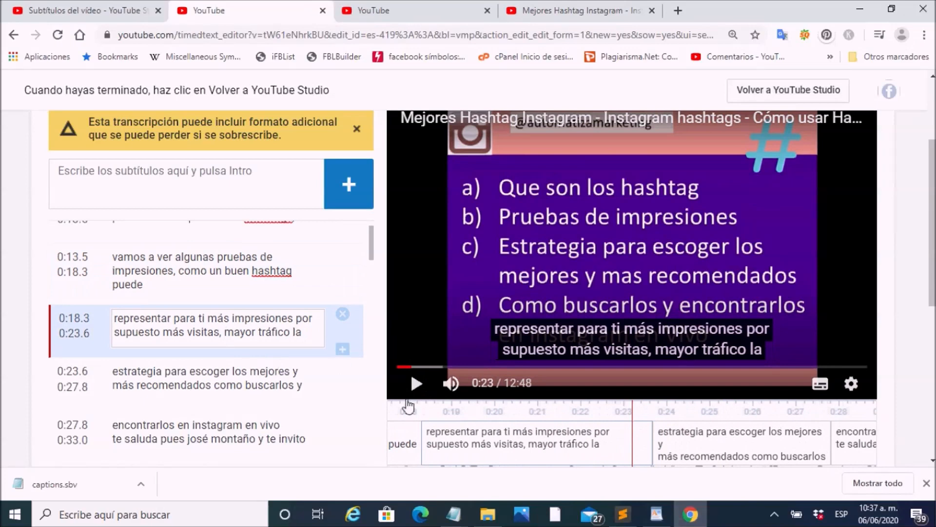
Play the video through the 0:23.6 caption and add a comma after "recomendados"
left_click(418, 384)
left_click(419, 385)
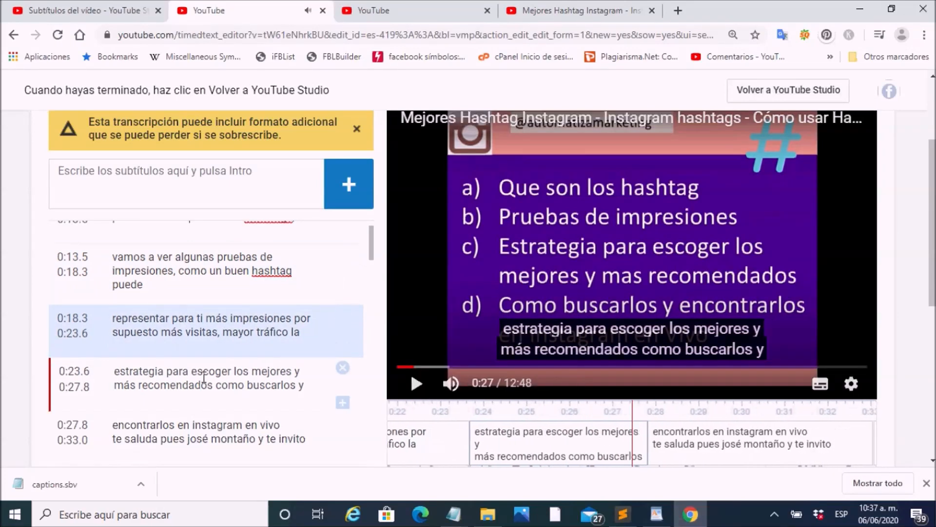
left_click(212, 385)
type(",")
In the 0:27.8 caption, capitalize "Instagram", add a period after "vivo" and begin the second line with "Te"
scroll(240, 416, "down", 3)
left_click(196, 286)
key("Delete")
type("I")
left_click(418, 384)
type(".")
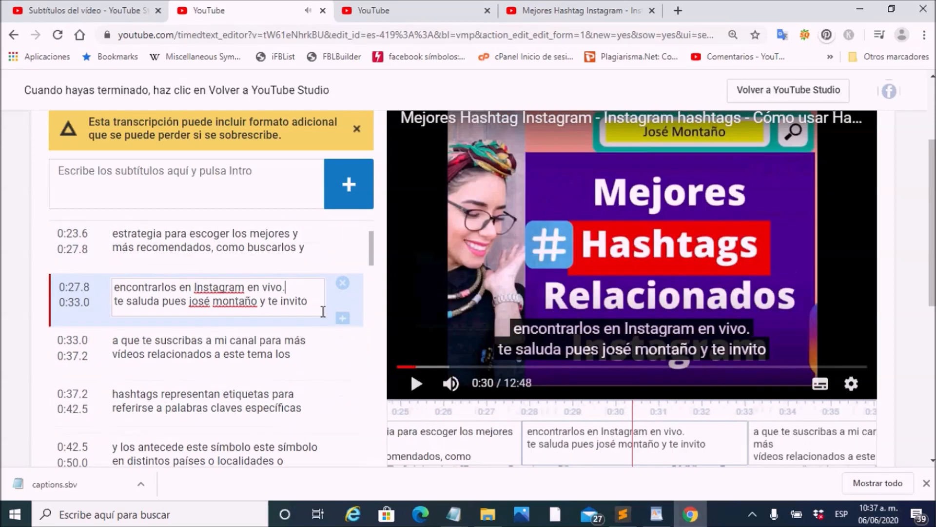
left_click(115, 301)
key("Delete")
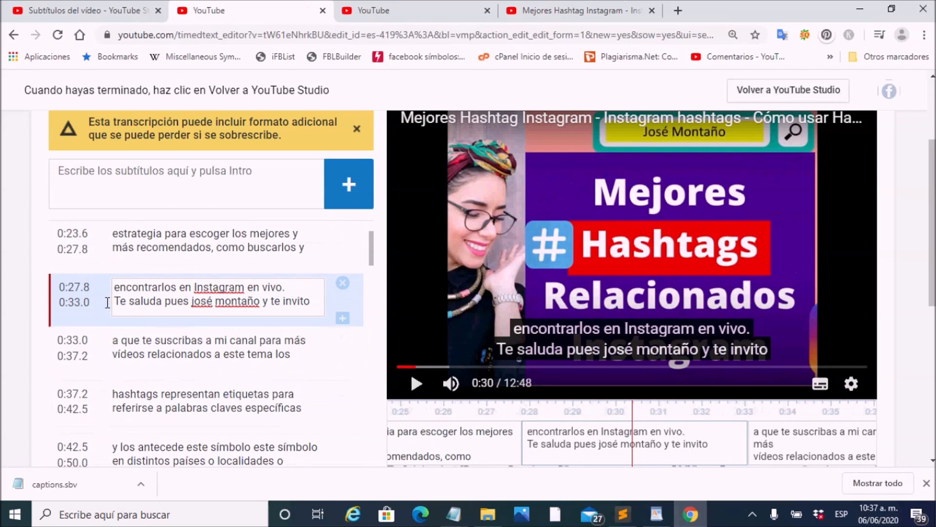
Capitalize the speaker's first and last name in the 0:27.8 caption
left_click(195, 310)
type("J")
key("Delete")
key("Right")
key("Right")
key("Right")
key("Right")
key("Delete")
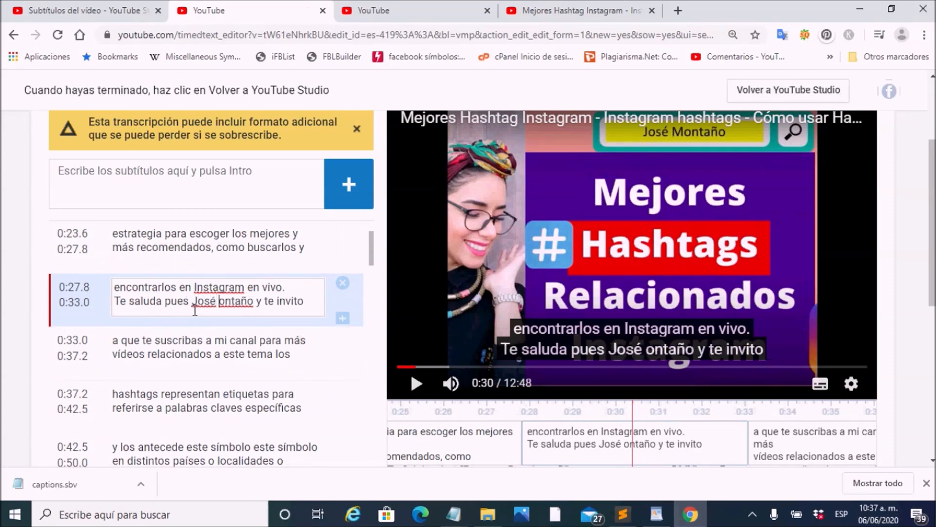
type("M")
Listen to the video up to the 2:14.9 caption and replace its opening words "como su poder" with "vamos a suponer"
left_click(417, 384)
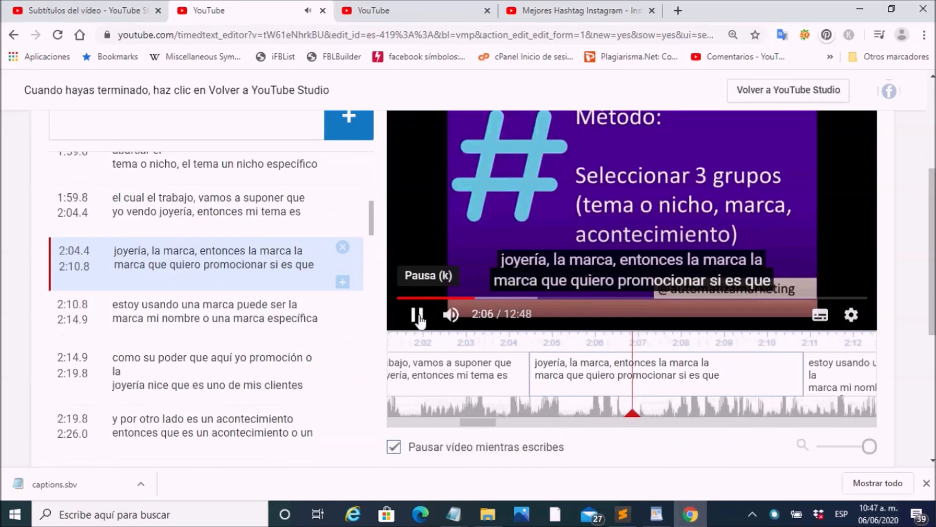
left_click(418, 316)
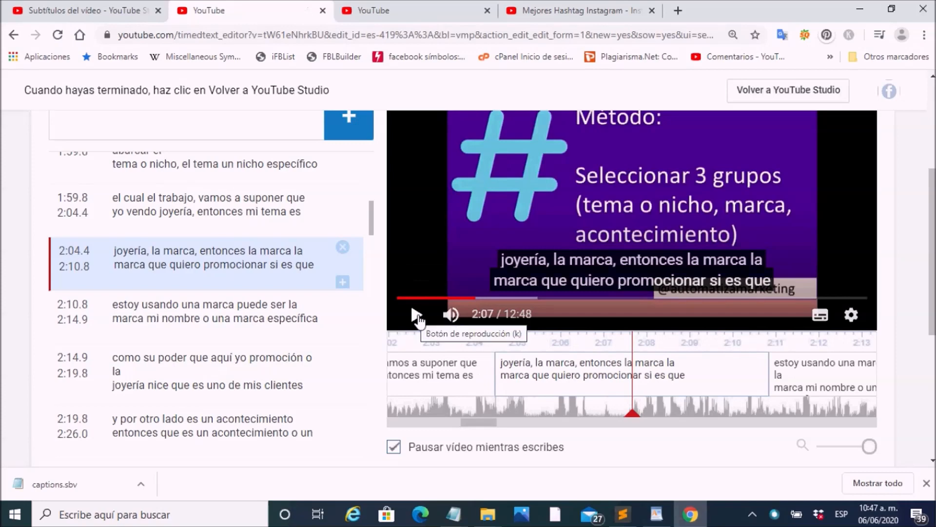
left_click(416, 315)
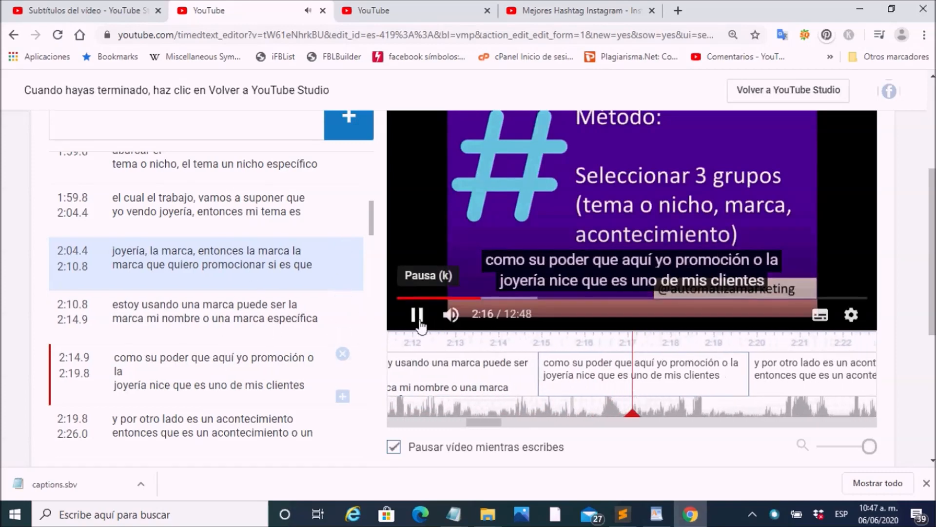
left_click(417, 316)
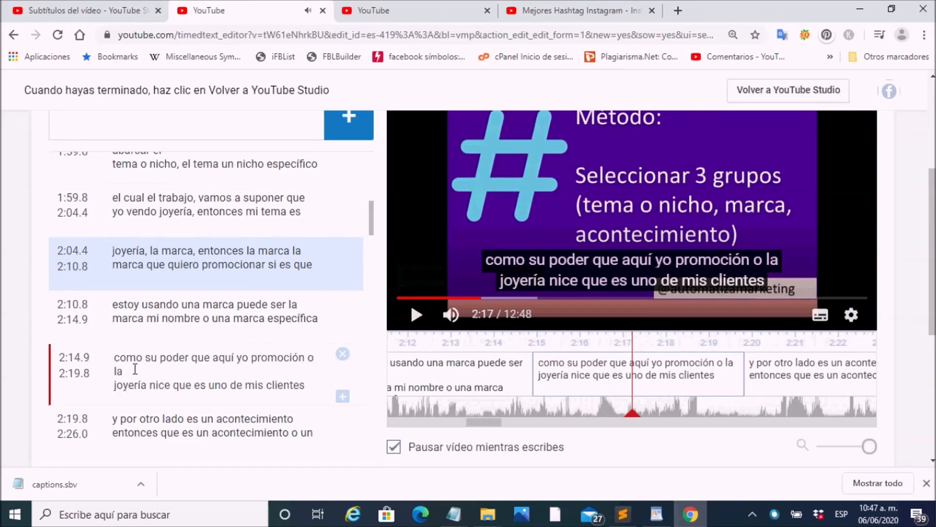
left_click_drag(115, 359, 194, 350)
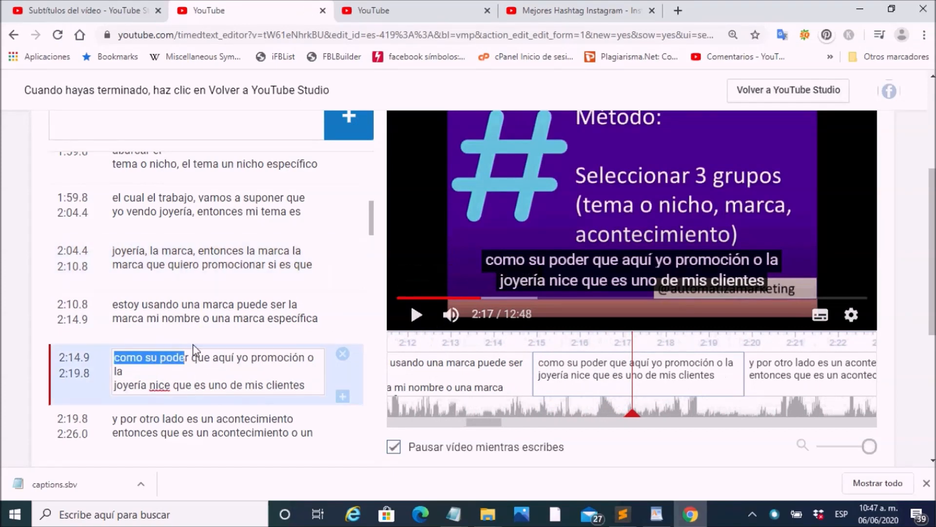
type("vamos a ")
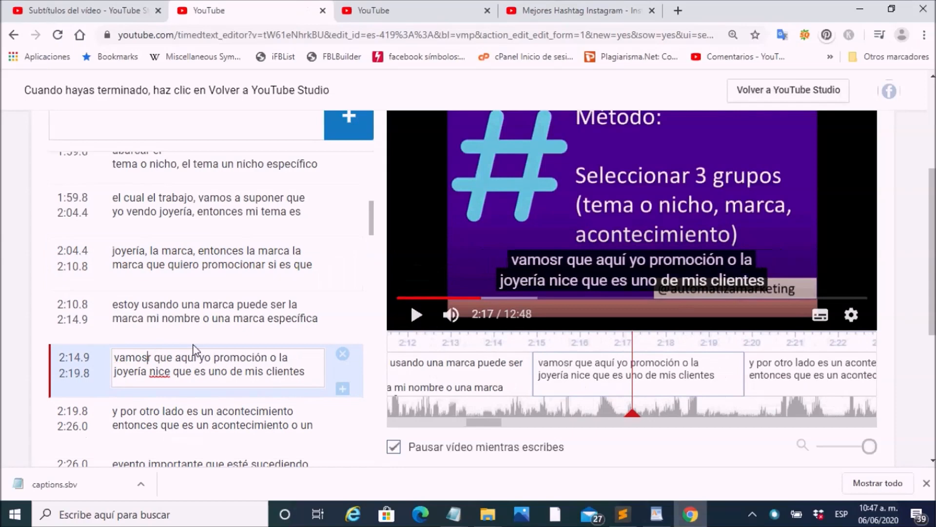
type("sup")
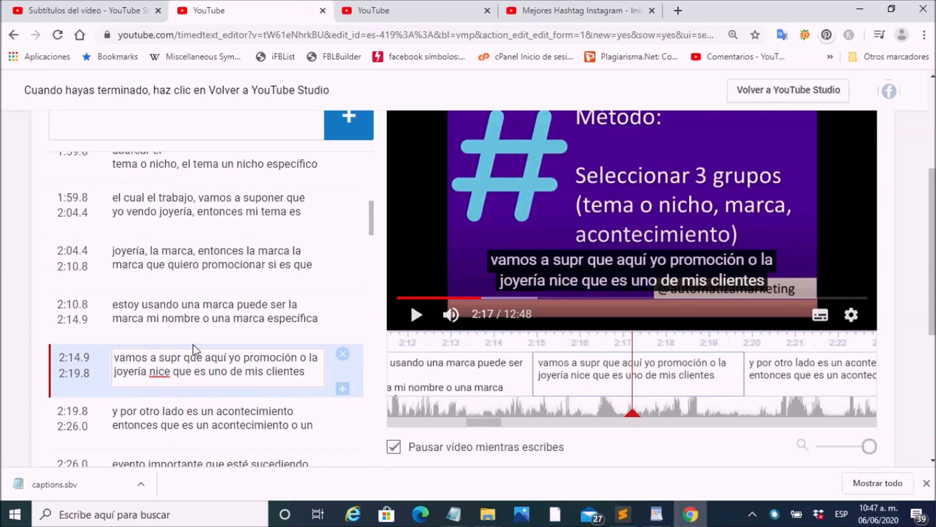
type("oner")
key("Delete")
key("Delete")
key("Delete")
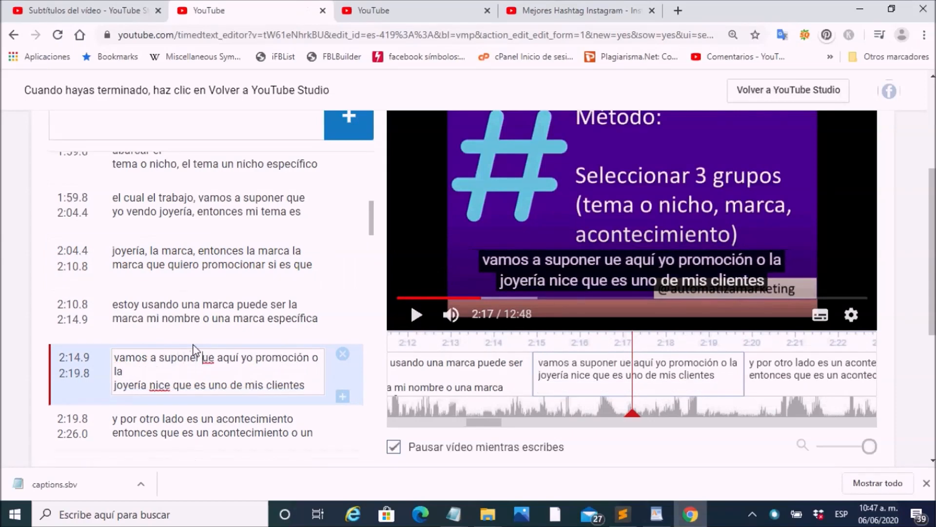
type("q")
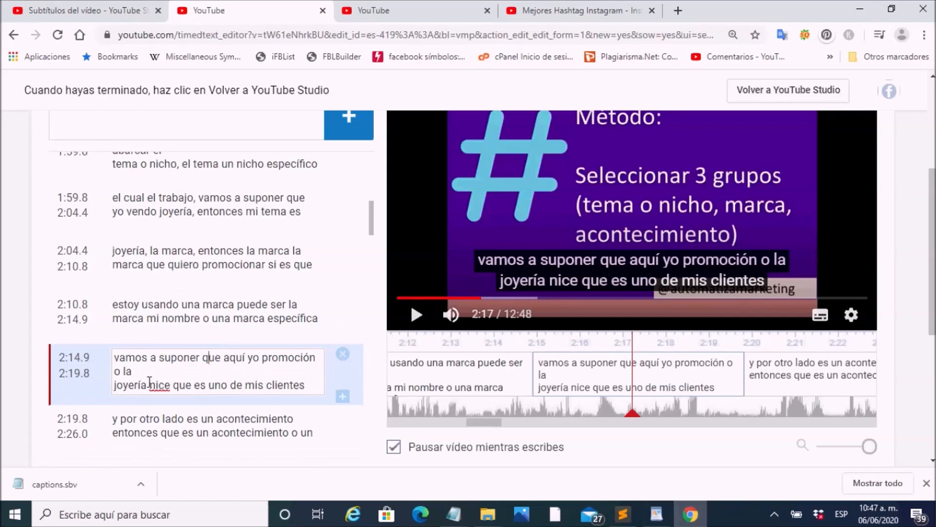
In the 2:14.9 caption, change "promoción o" to "promocióno" and remove the line break before "joyería"
left_click(320, 360)
type("o")
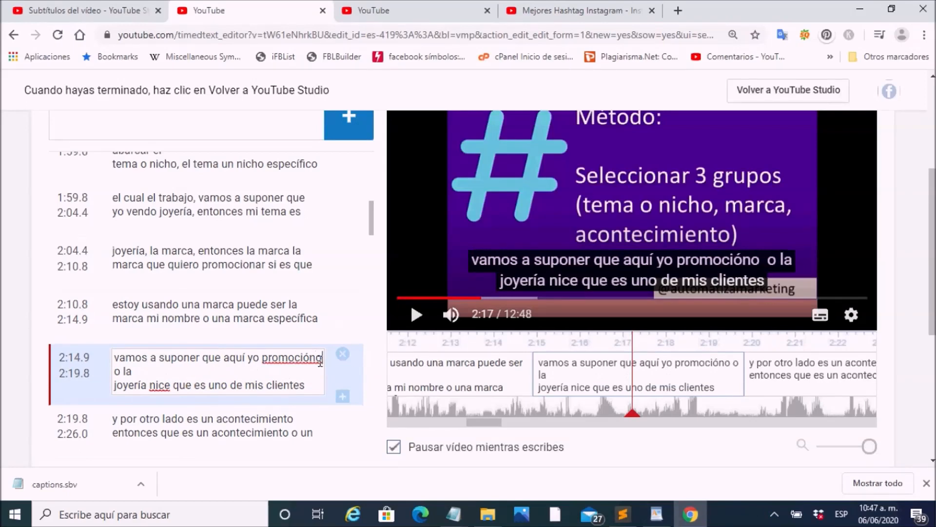
key("Delete")
key("Delete")
key("End")
key("Delete")
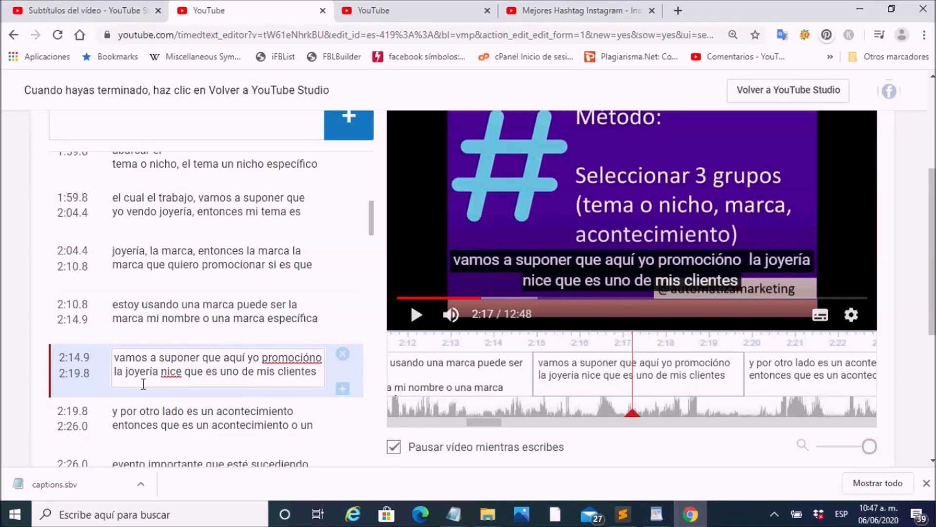
Punctuate the 12:32.9 caption to read "tienes una pregunta, déjamela aquí, con gusto te estaré"
left_click(189, 377)
type(", déjamela aquí, con")
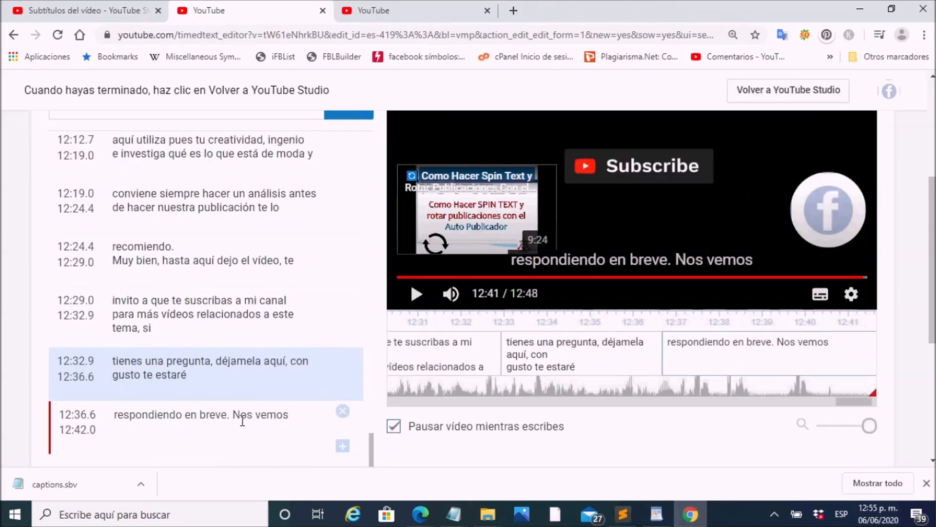
Publish the corrected Español (Latinoamérica) subtitles, overwriting the ones currently available
scroll(243, 421, "up", 5)
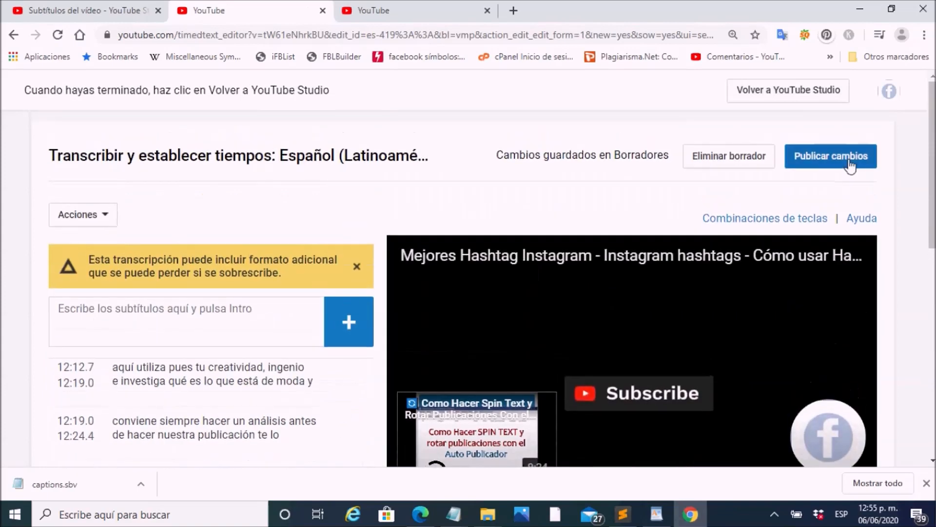
left_click(841, 164)
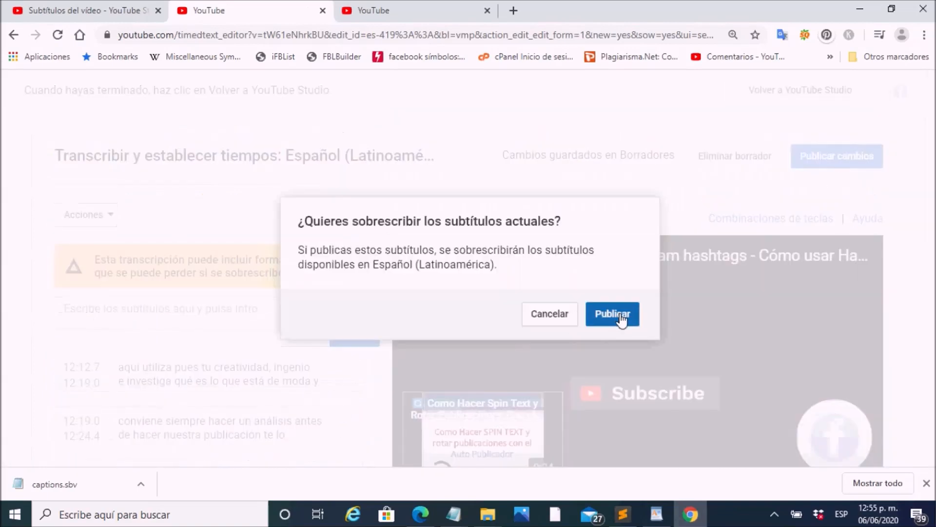
left_click(616, 316)
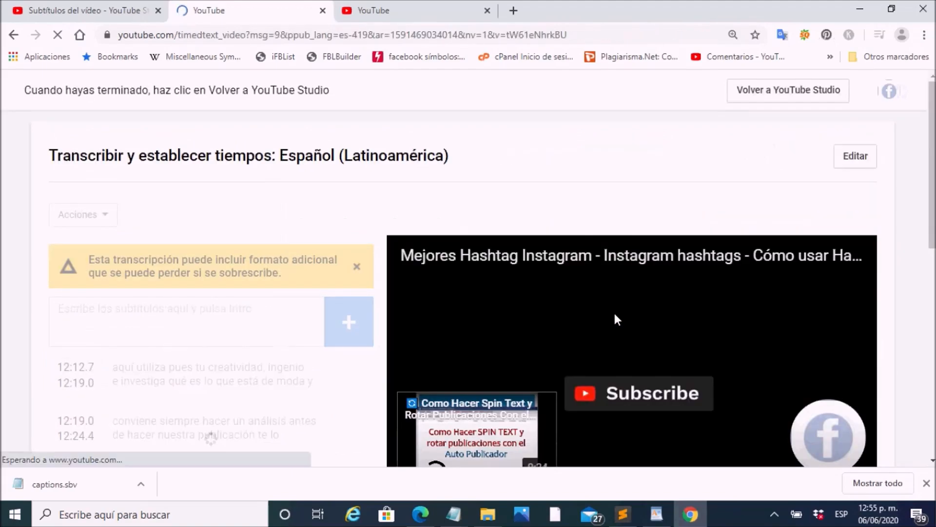
scroll(615, 320, "down", 1)
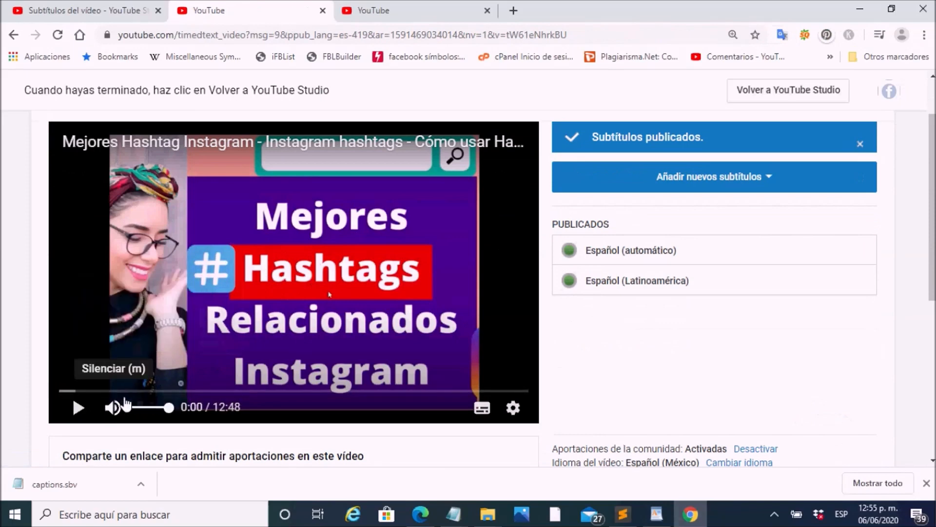
Check playback on the public video page and refresh the video's subtitles list in YouTube Studio
left_click(312, 36)
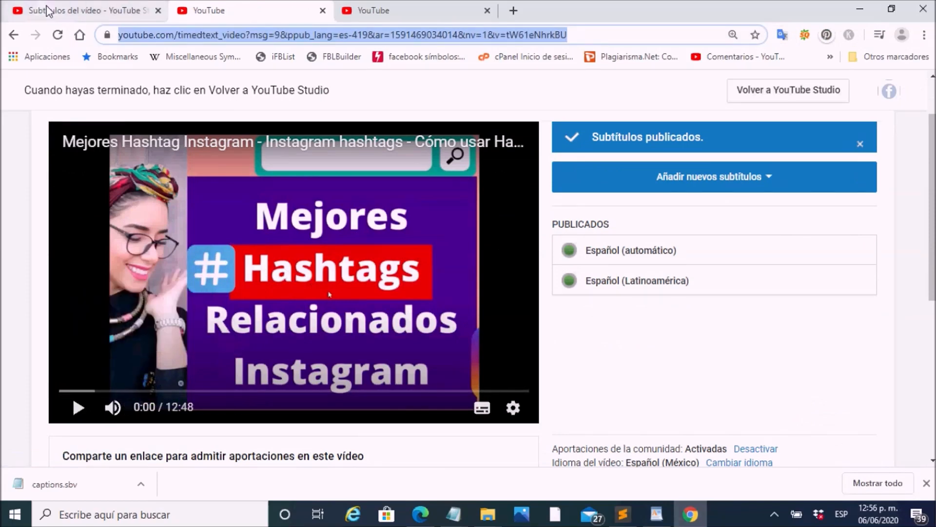
left_click(74, 10)
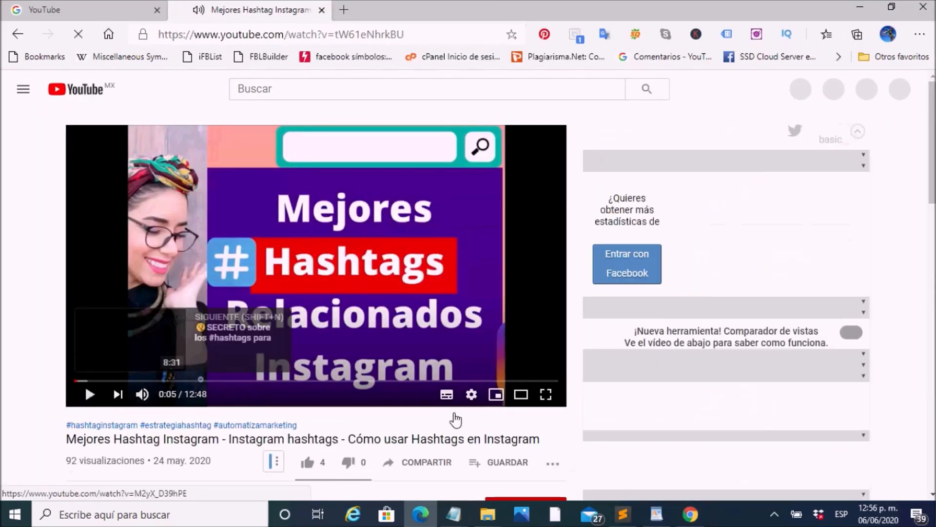
left_click(90, 394)
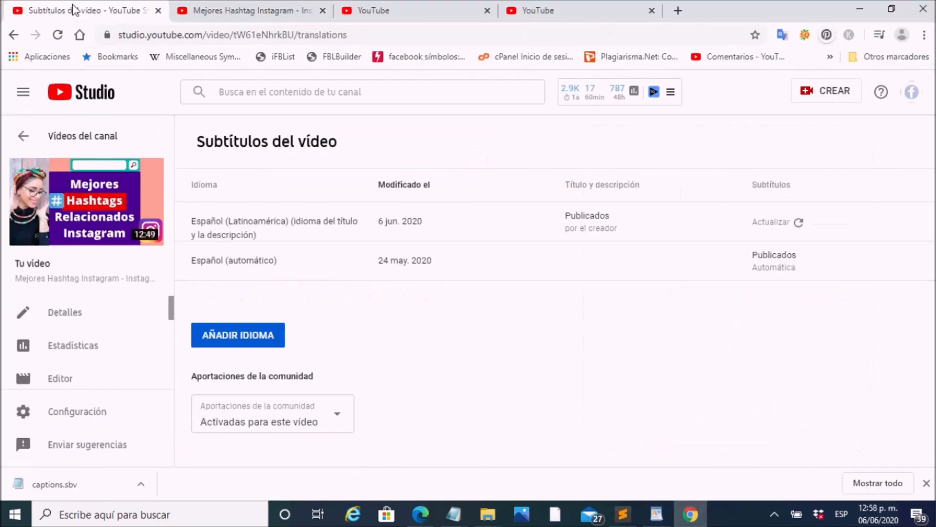
left_click(58, 34)
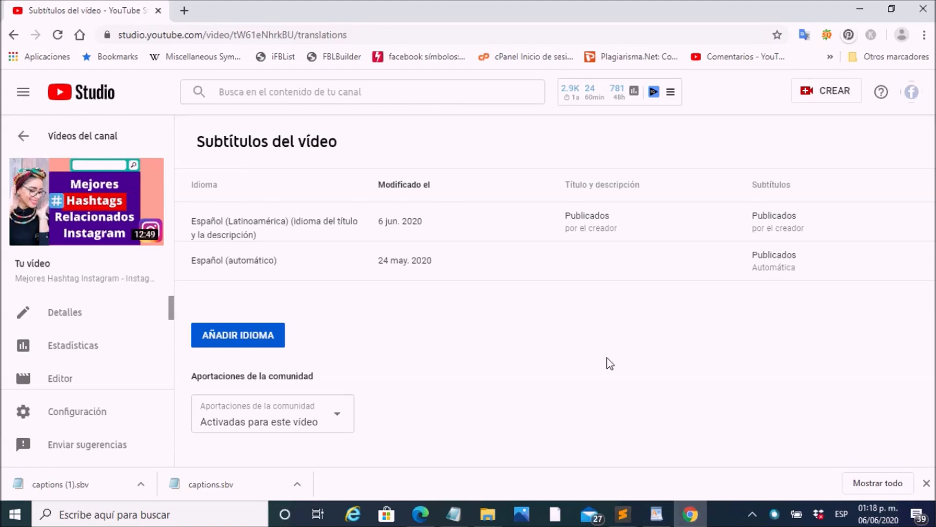
Switch to Microsoft Edge, reload the public video page and mute the video
left_click(421, 516)
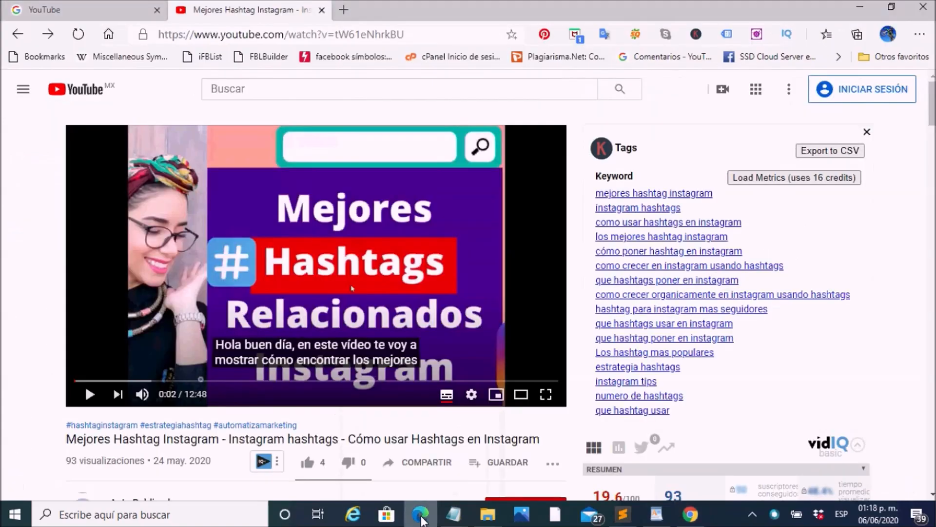
left_click(81, 36)
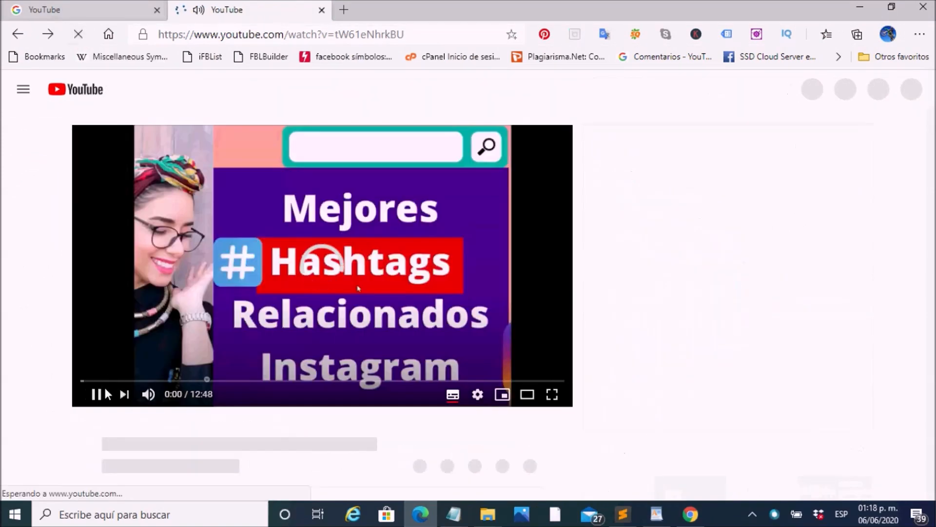
left_click(142, 394)
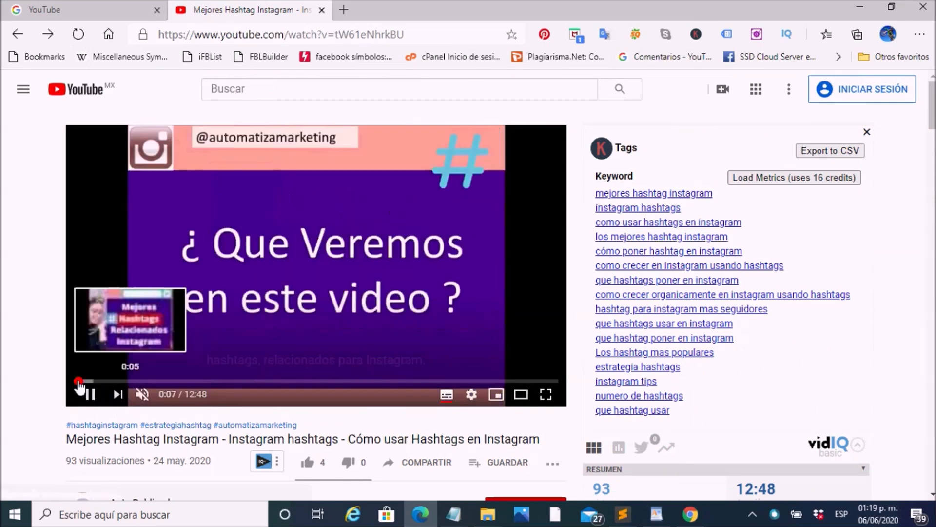
Rewind the video to 0:00 and play its first seconds to check the published subtitles
left_click(76, 380)
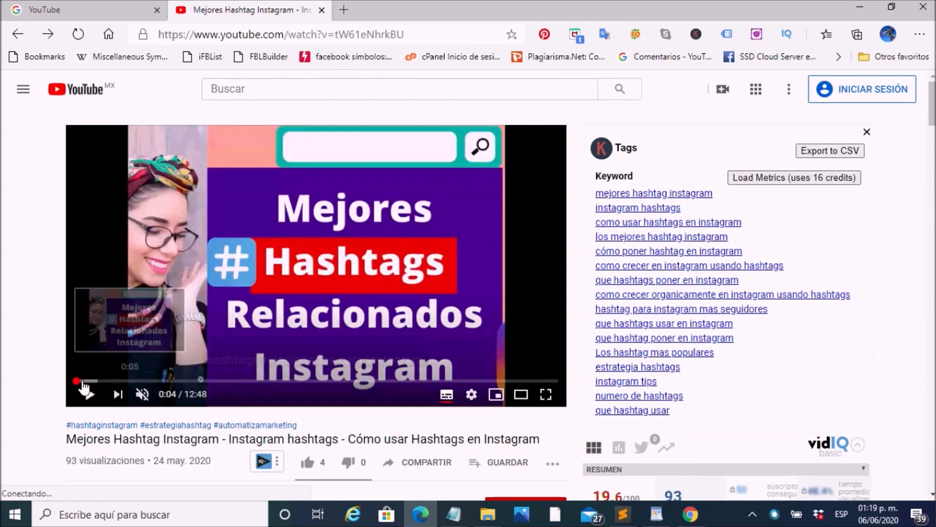
left_click(77, 381)
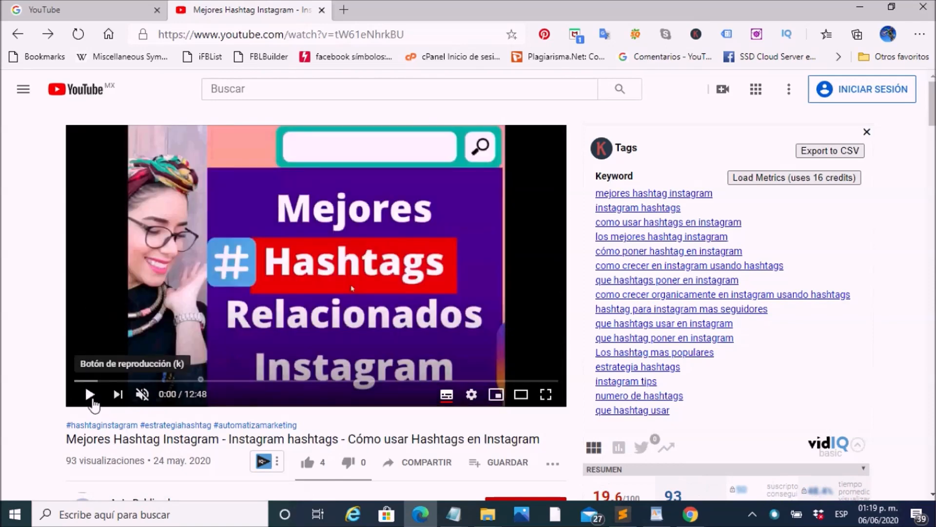
left_click(90, 396)
left_click(91, 396)
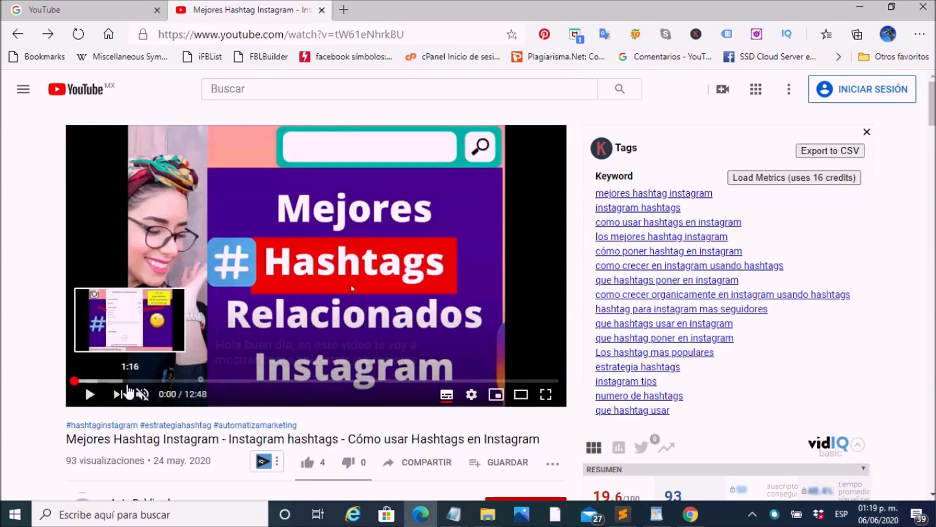
left_click(92, 396)
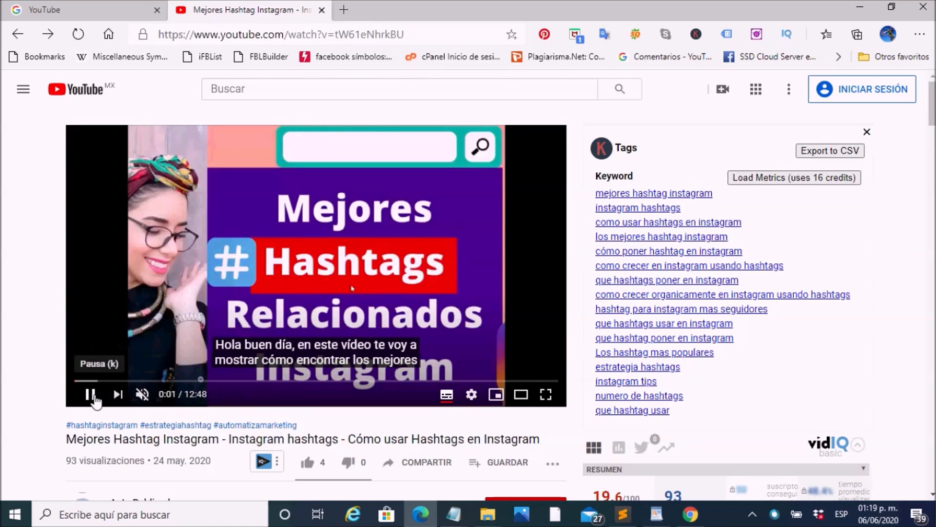
left_click(95, 401)
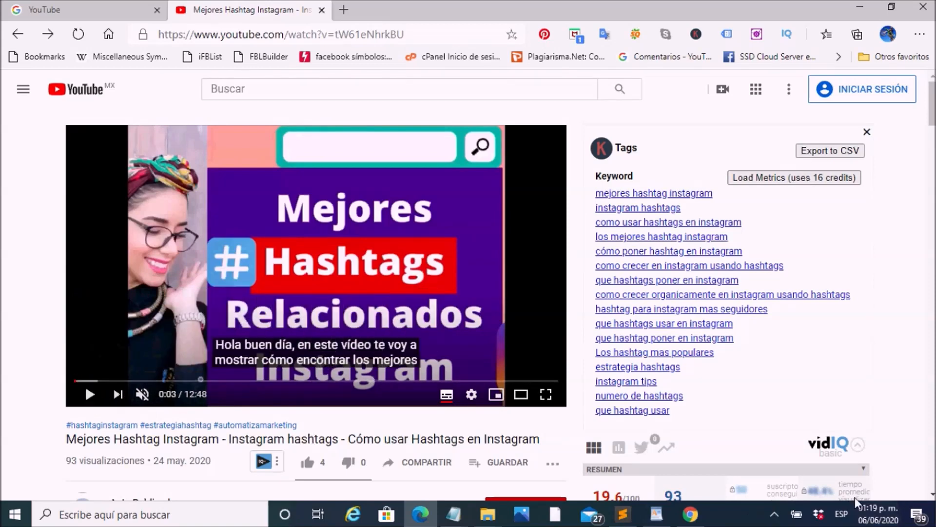
Auto-translate the public video's subtitles into Danés and play a few seconds to check the translated captions
left_click(472, 394)
left_click(455, 331)
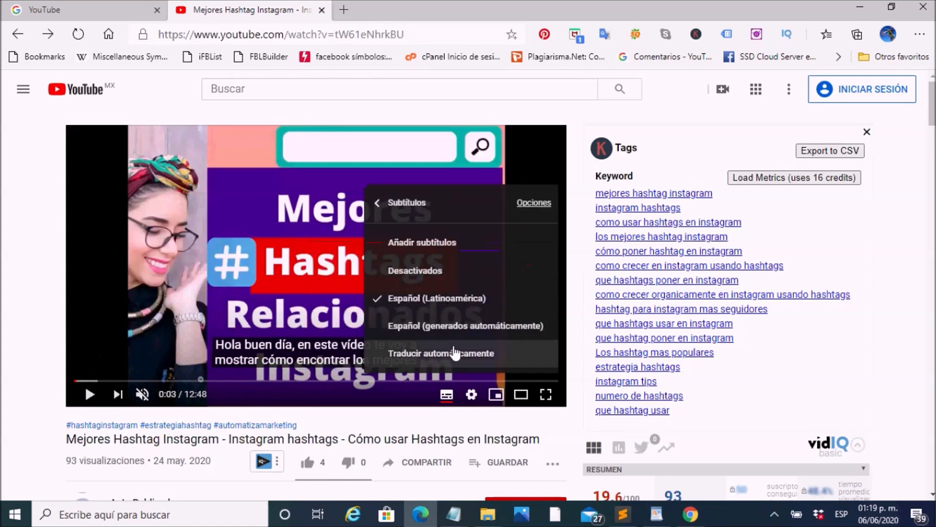
left_click(455, 353)
scroll(463, 294, "down", 5)
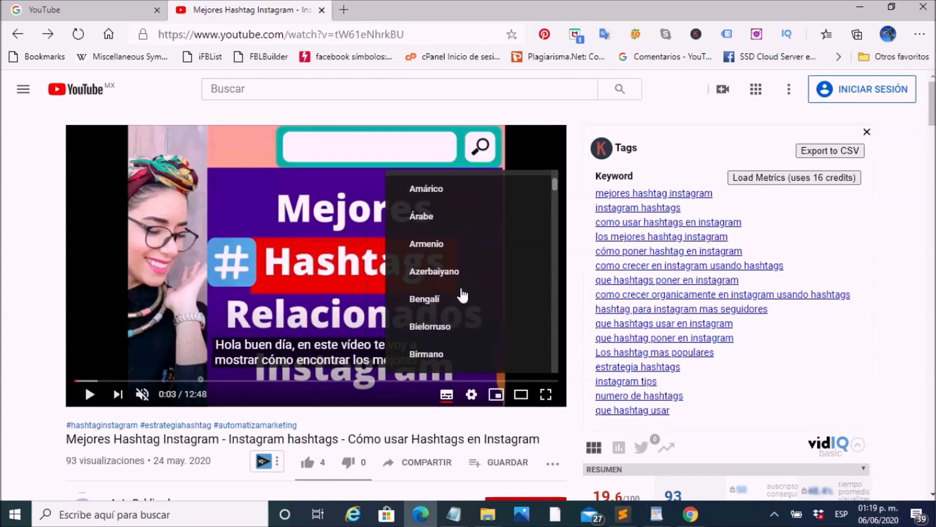
scroll(463, 293, "down", 5)
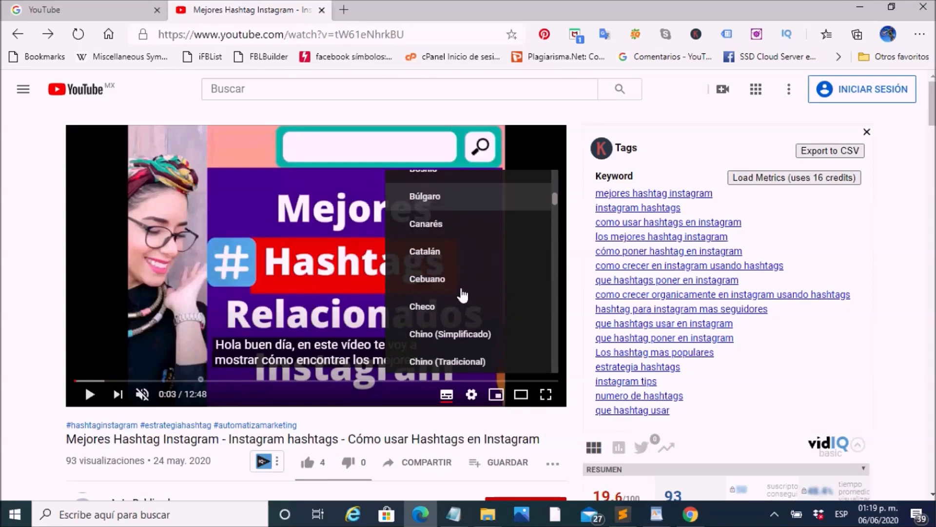
scroll(458, 302, "down", 2)
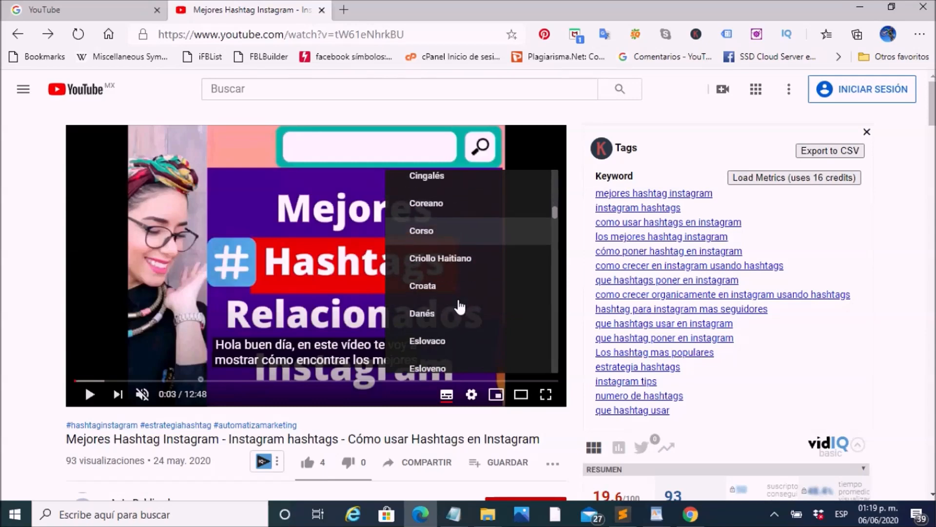
left_click(438, 315)
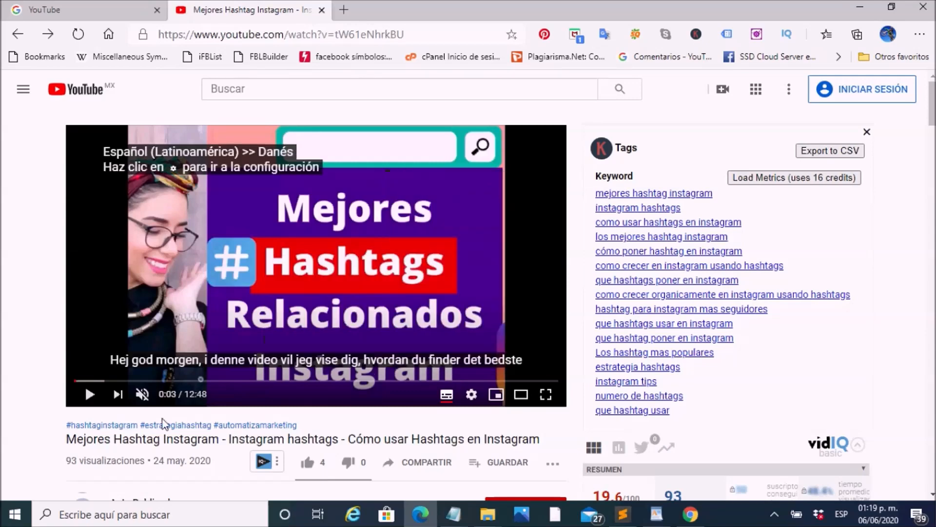
left_click(92, 395)
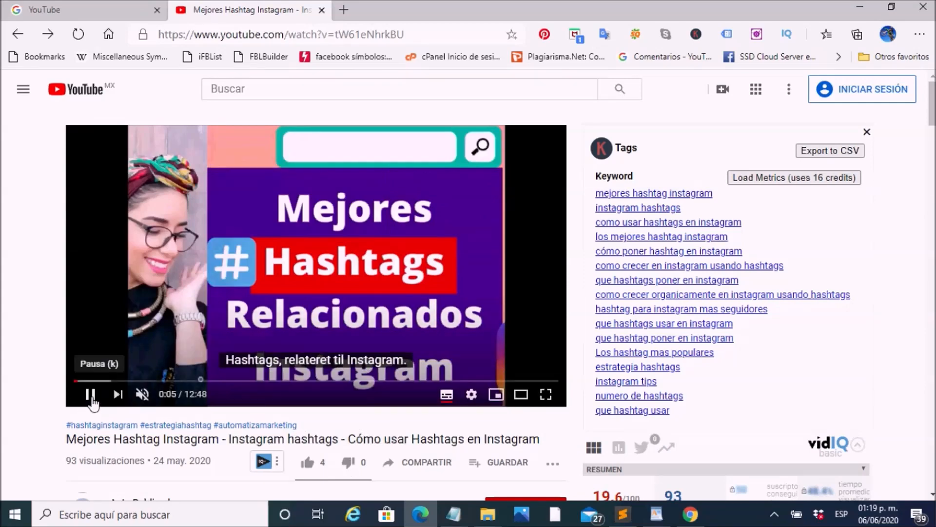
left_click(87, 390)
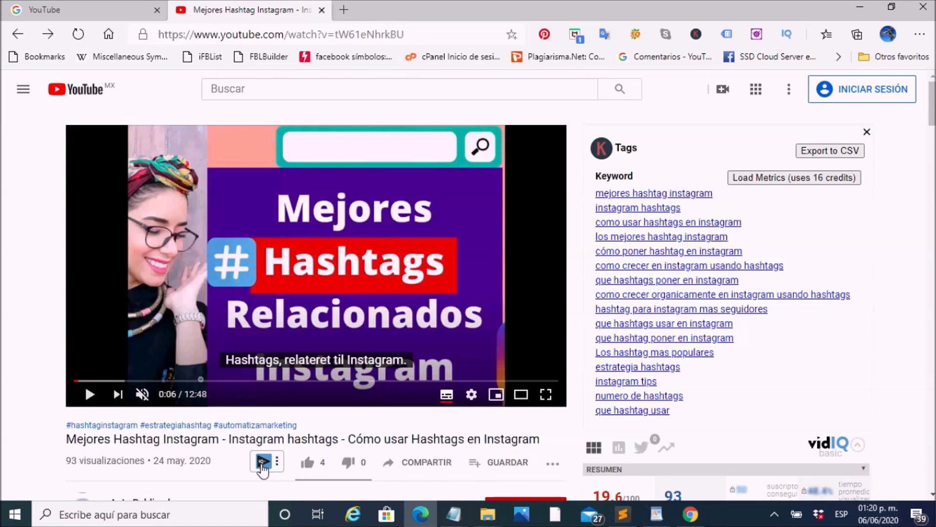
Switch to YouTube Studio in Chrome and add Alemán as a new language for the video
mouse_move(689, 516)
left_click(689, 514)
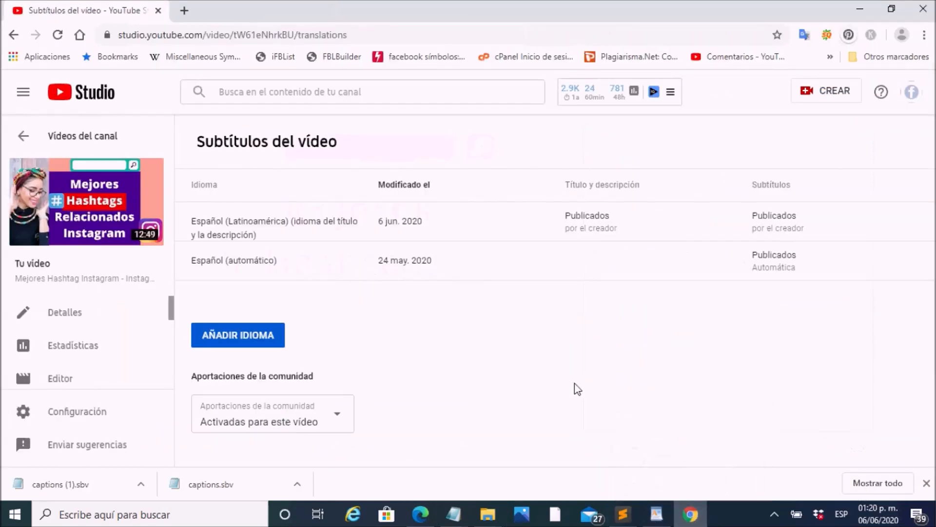
left_click(268, 339)
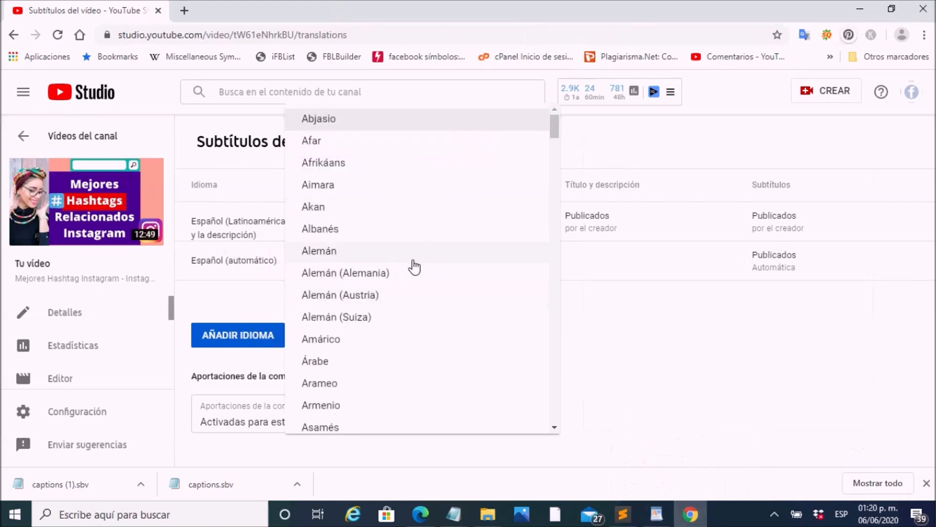
left_click(366, 257)
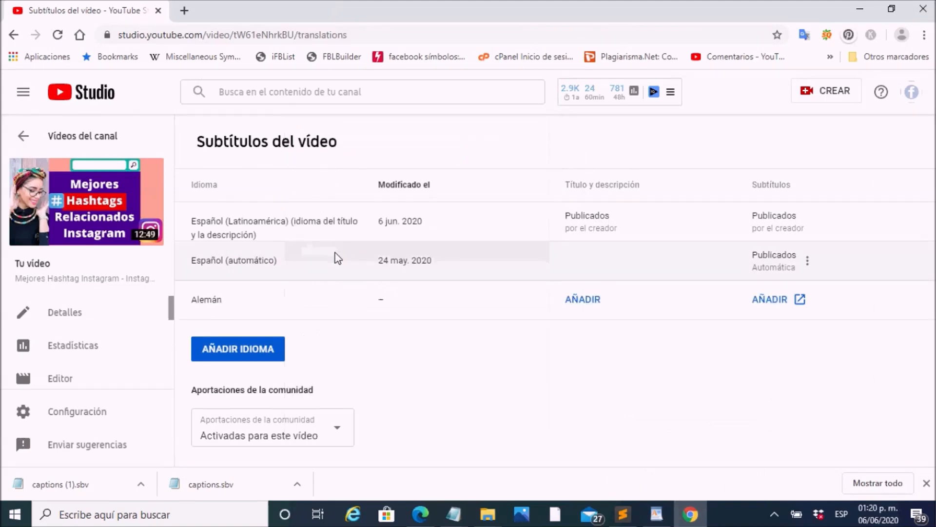
Create new Alemán subtitles for the video and translate them automatically from Español (Latinoamérica)
left_click(782, 303)
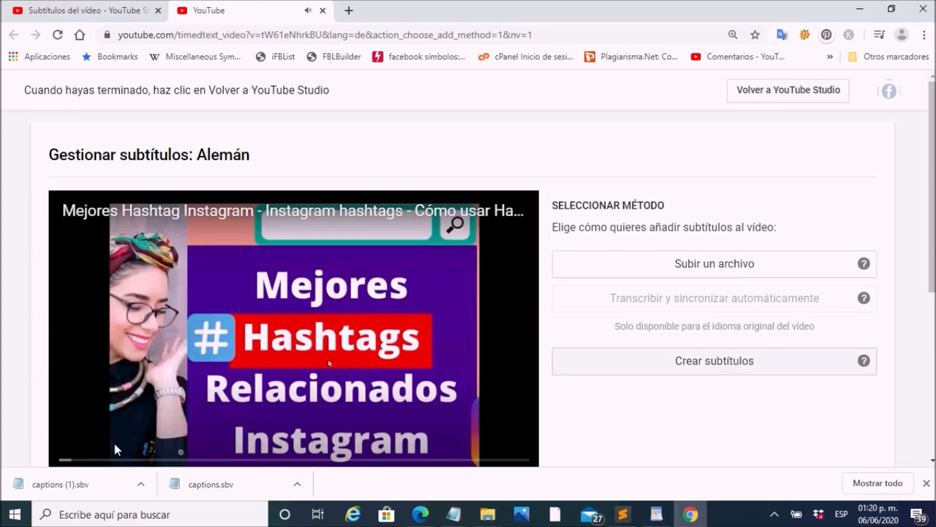
left_click(755, 369)
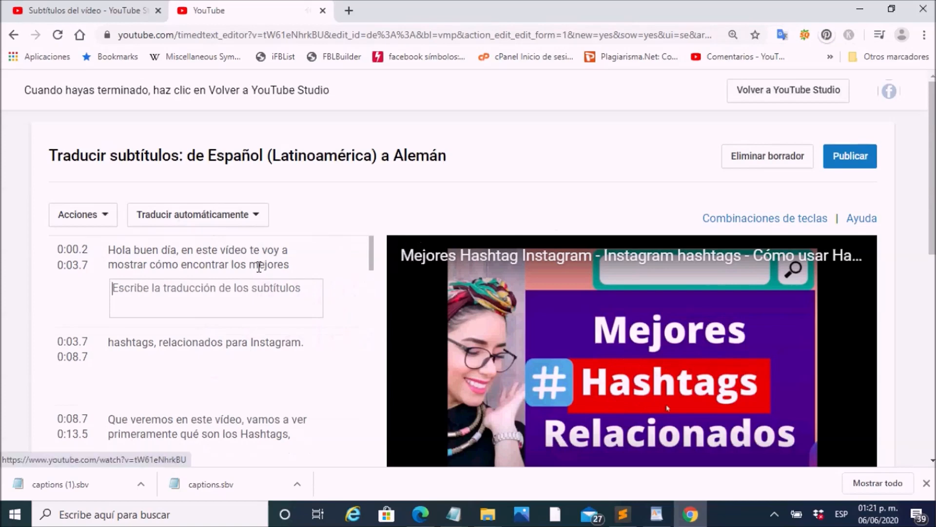
left_click(232, 222)
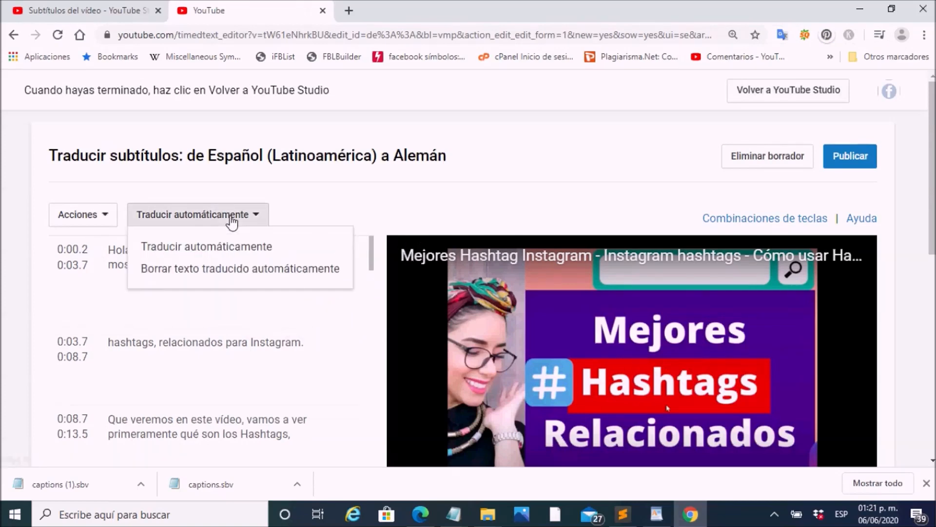
left_click(233, 249)
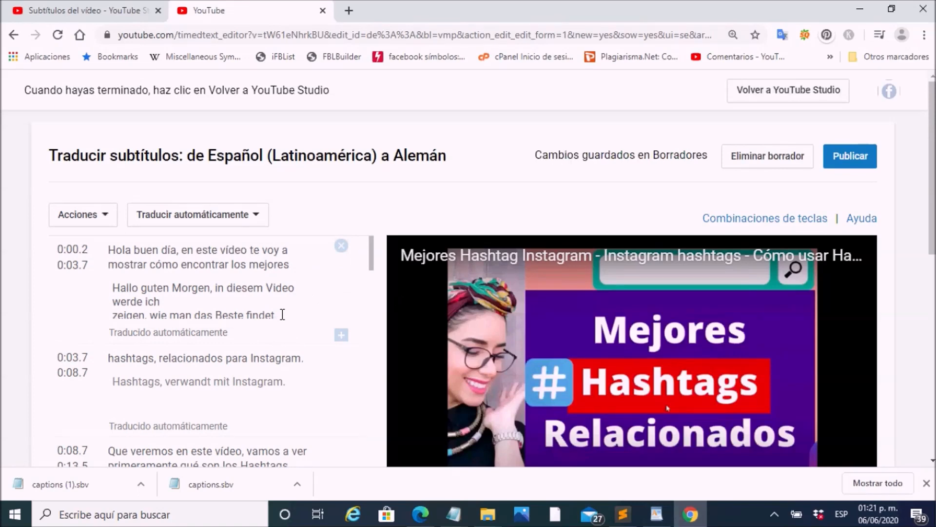
Review the automatically translated Alemán lines against the Spanish text, from the first caption to about 0:59
left_click(206, 307)
scroll(218, 330, "down", 2)
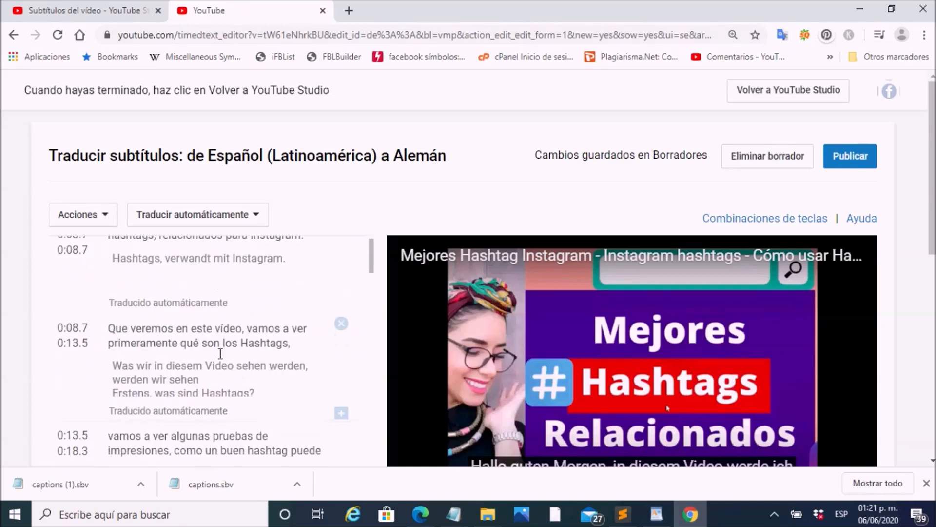
left_click(218, 302)
scroll(229, 360, "down", 8)
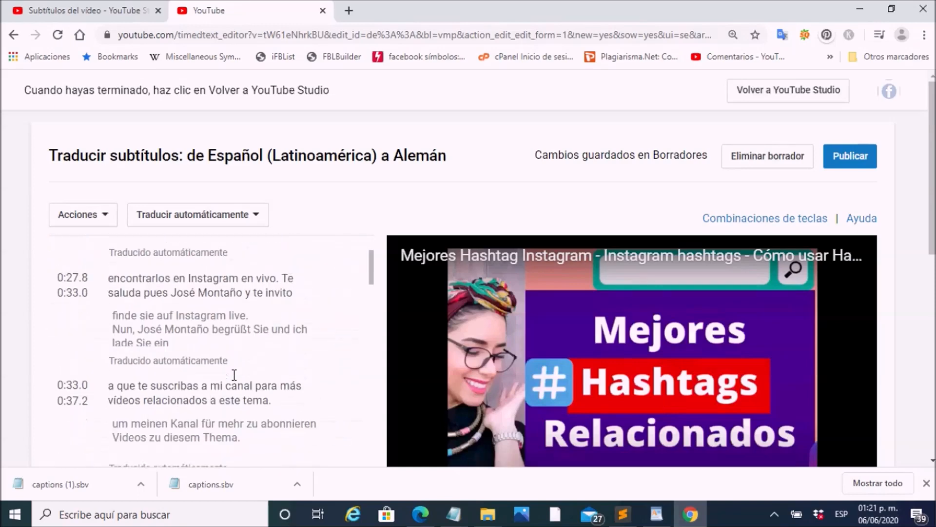
scroll(229, 375, "down", 7)
left_click(222, 411)
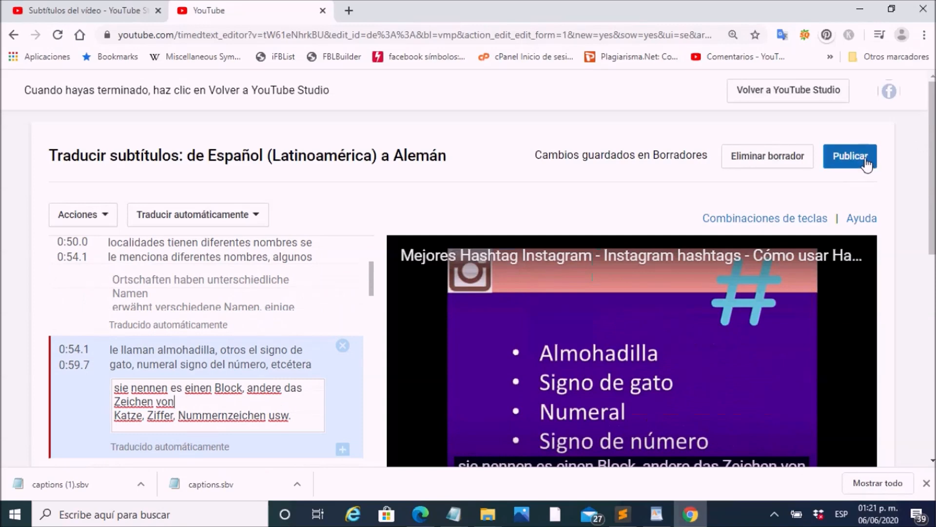
scroll(187, 299, "up", 7)
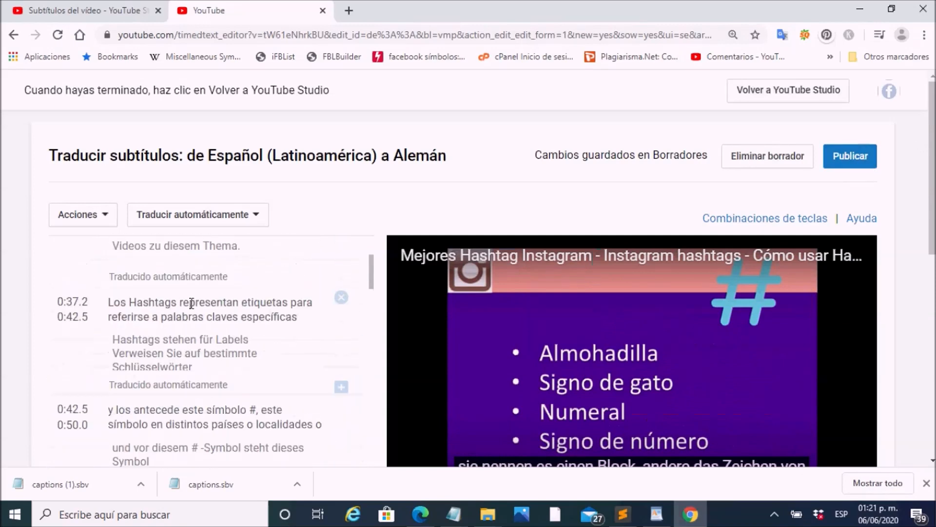
scroll(187, 298, "up", 8)
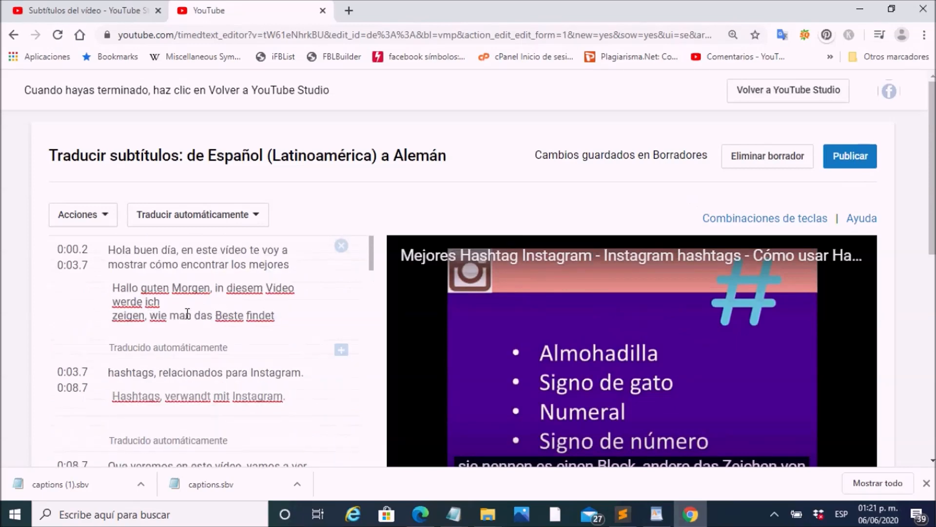
Add a comma after "Hallo" in the first Alemán caption and publish the subtitles
left_click(144, 292)
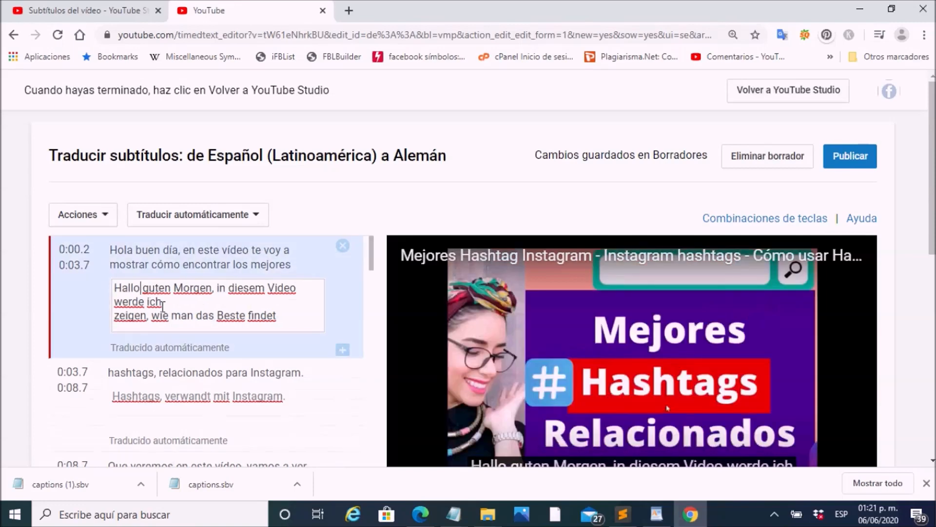
type(",")
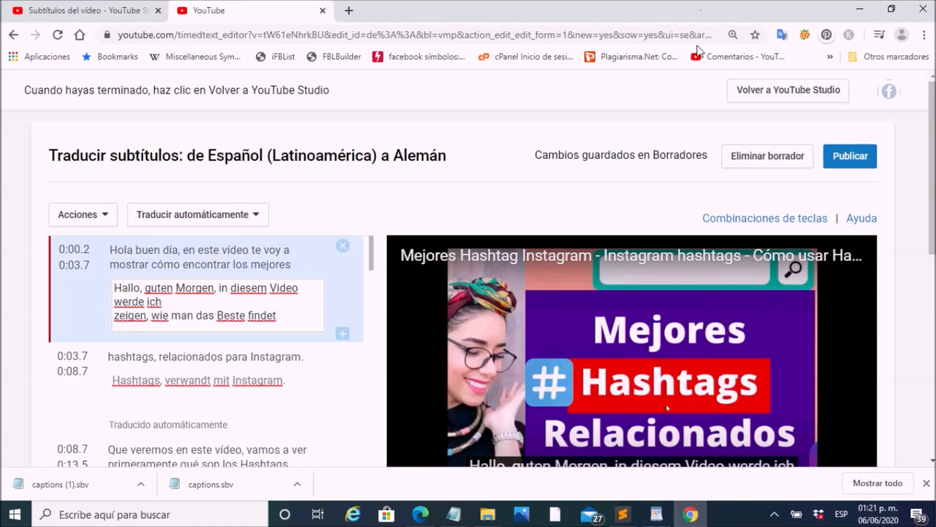
left_click(841, 162)
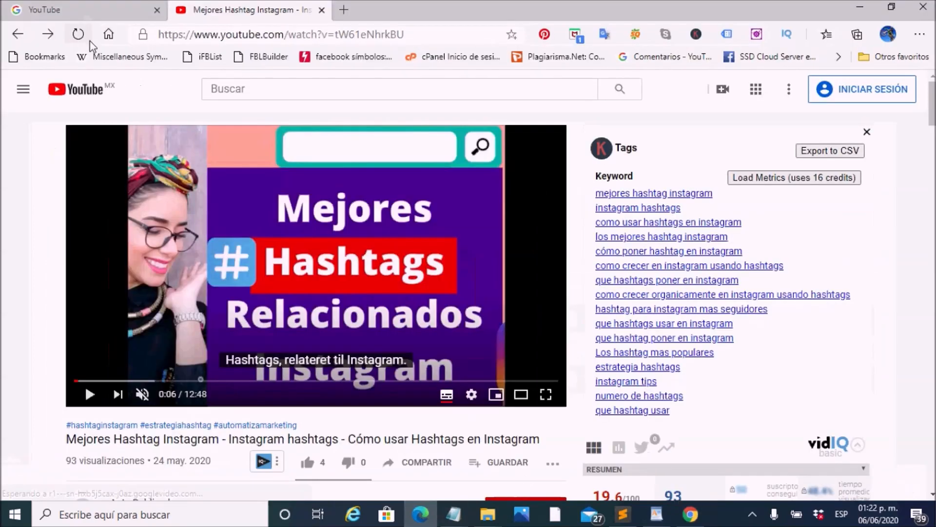
Reload the public video page in Microsoft Edge, select the Alemán subtitles and play a few seconds to check them
left_click(78, 35)
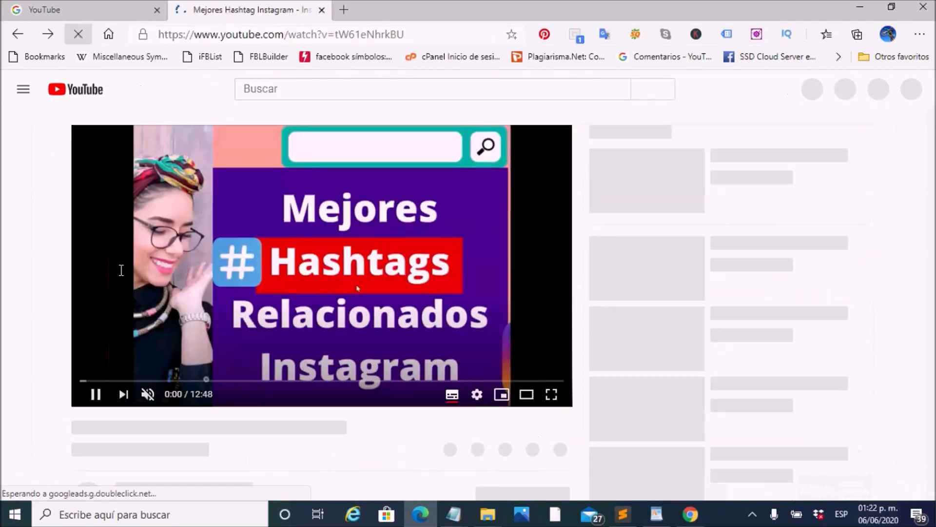
left_click(90, 395)
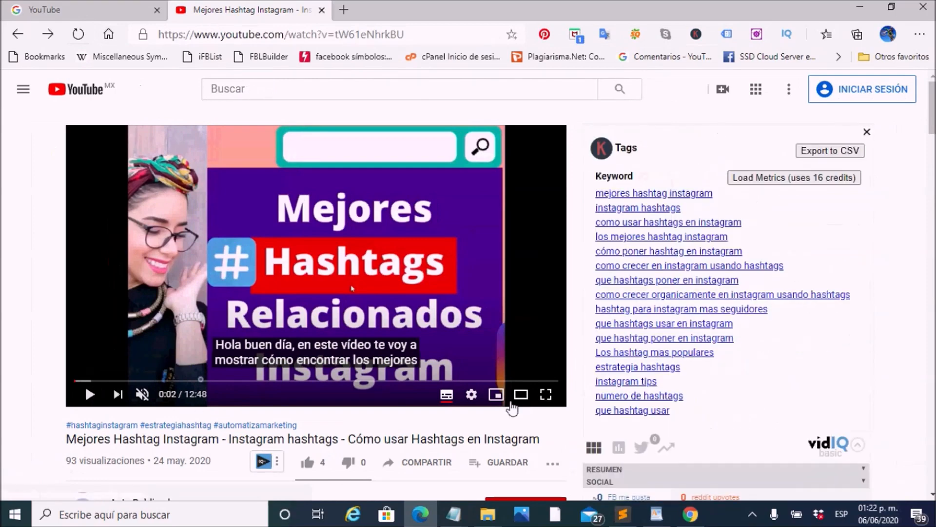
left_click(471, 394)
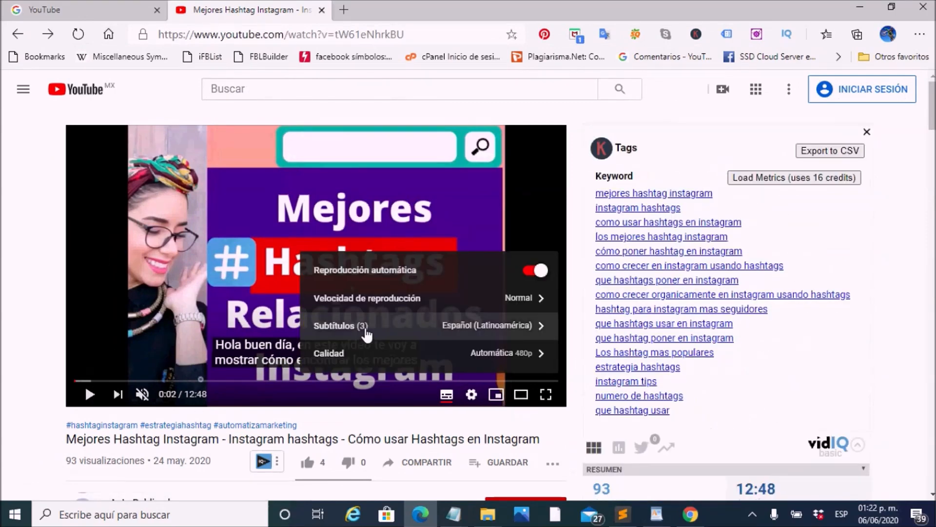
left_click(366, 325)
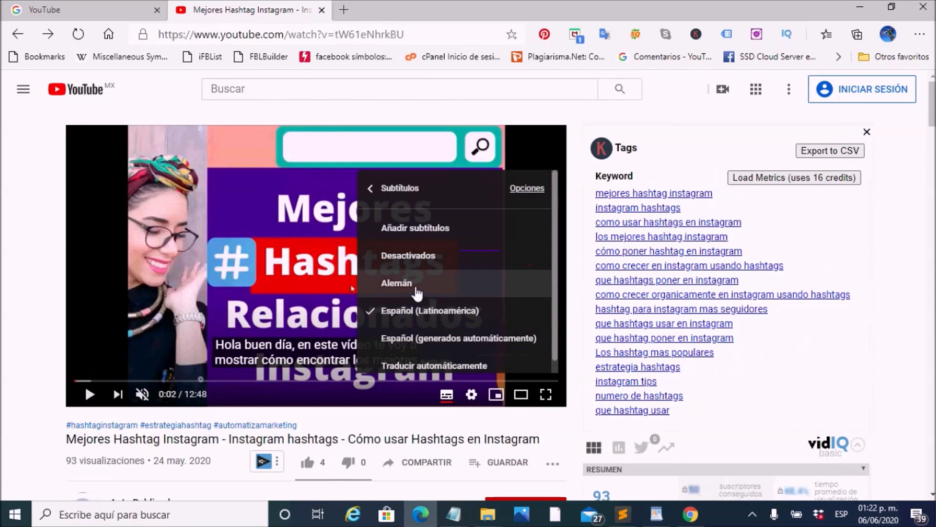
left_click(416, 291)
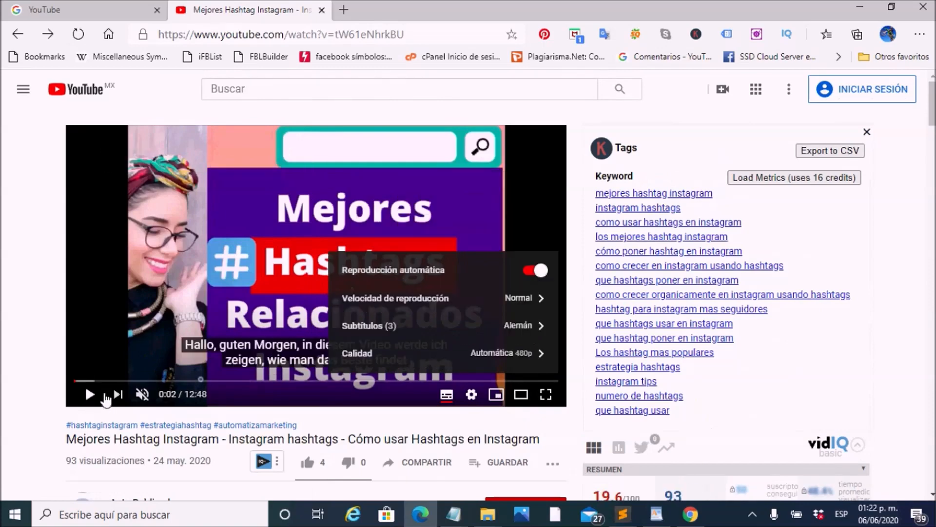
left_click(97, 397)
left_click(96, 396)
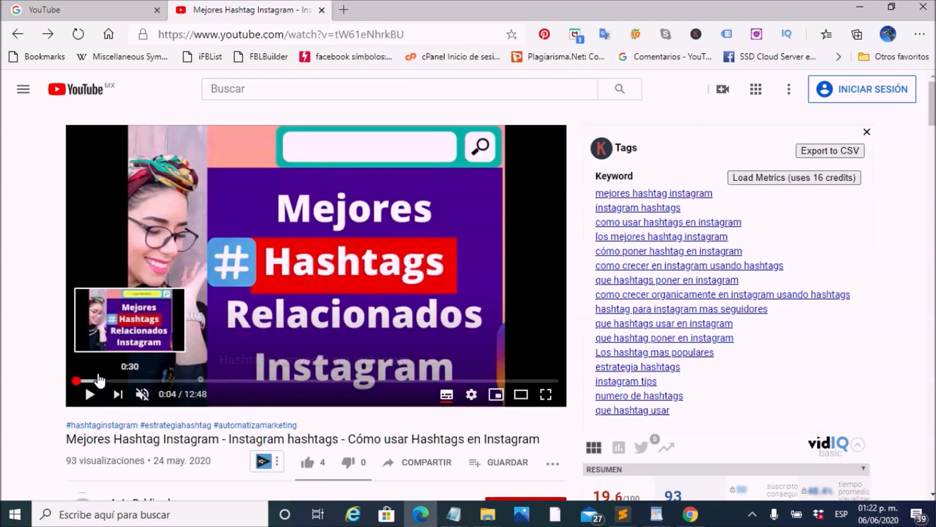
Switch back to the video's subtitles list in YouTube Studio in Chrome and start adding the Alemán title and description
left_click(690, 515)
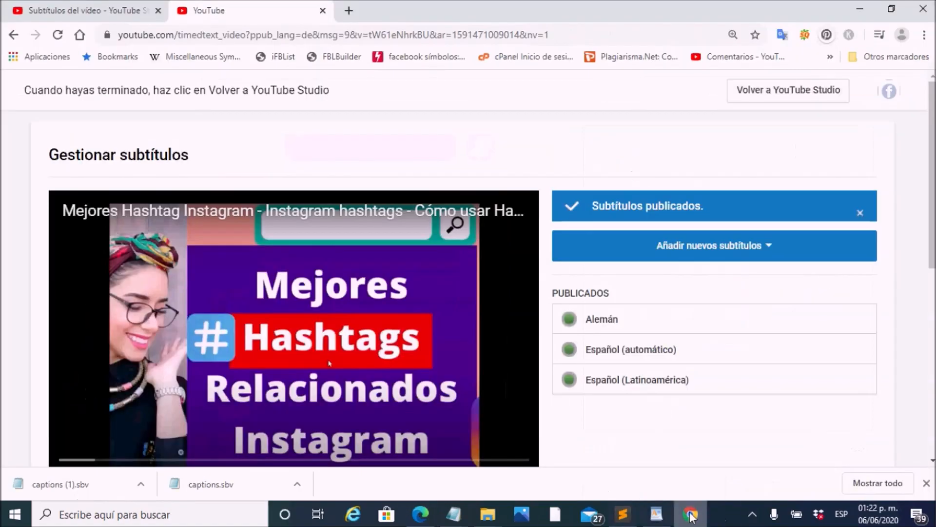
left_click(111, 9)
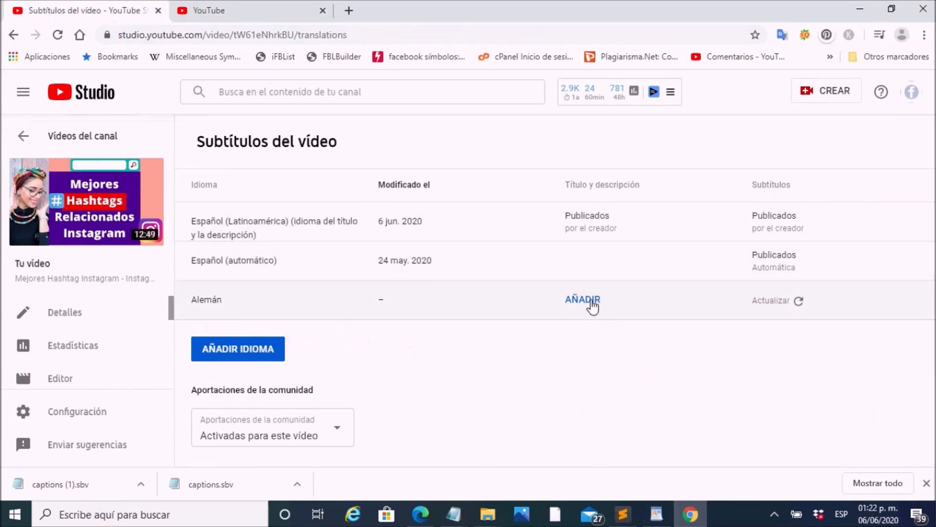
left_click(592, 302)
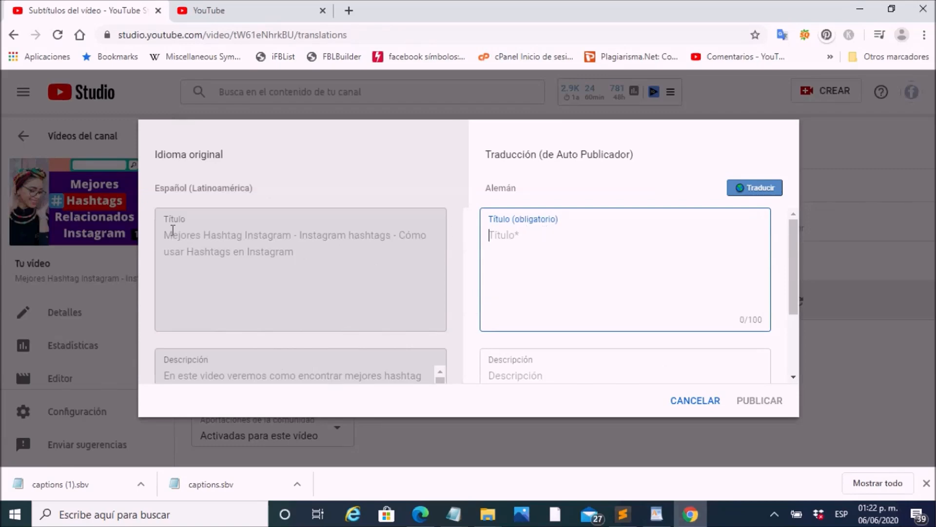
Copy the whole original Español (Latinoamérica) title of the video
left_click_drag(168, 235, 300, 255)
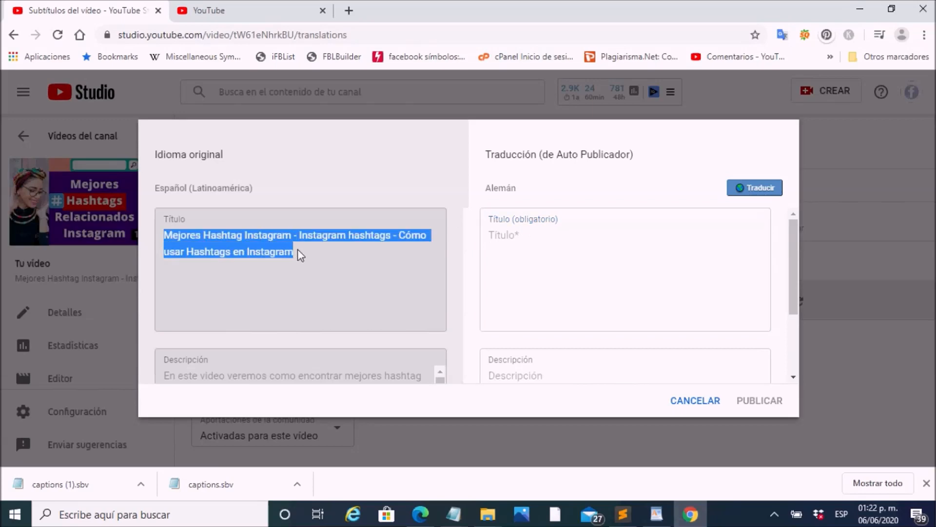
right_click(281, 247)
left_click(333, 254)
Open translate.google.com in the browser tab that holds the subtitle manager
left_click(243, 6)
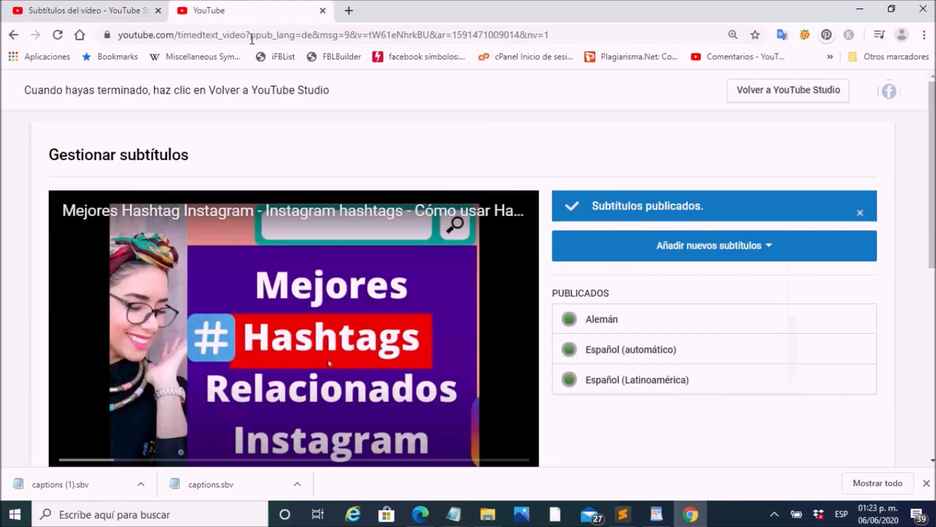
left_click(250, 35)
type("translate.google.com")
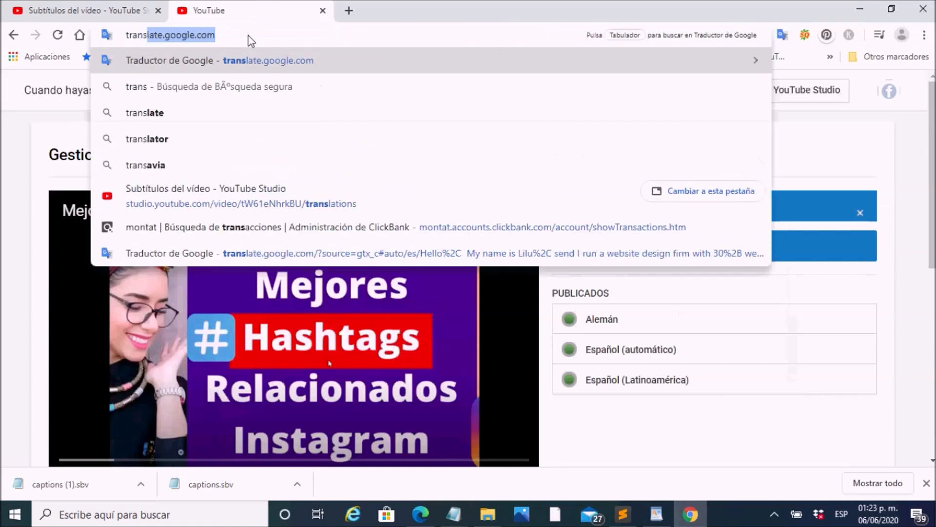
key("Return")
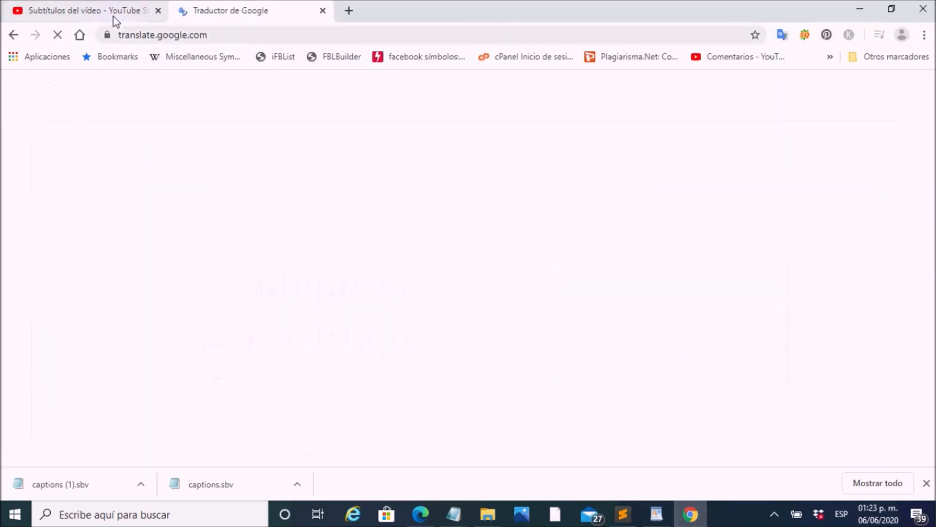
Paste the copied original title into Google Traductor, dismiss the translation history notice and translate the title into alemán
left_click(113, 16)
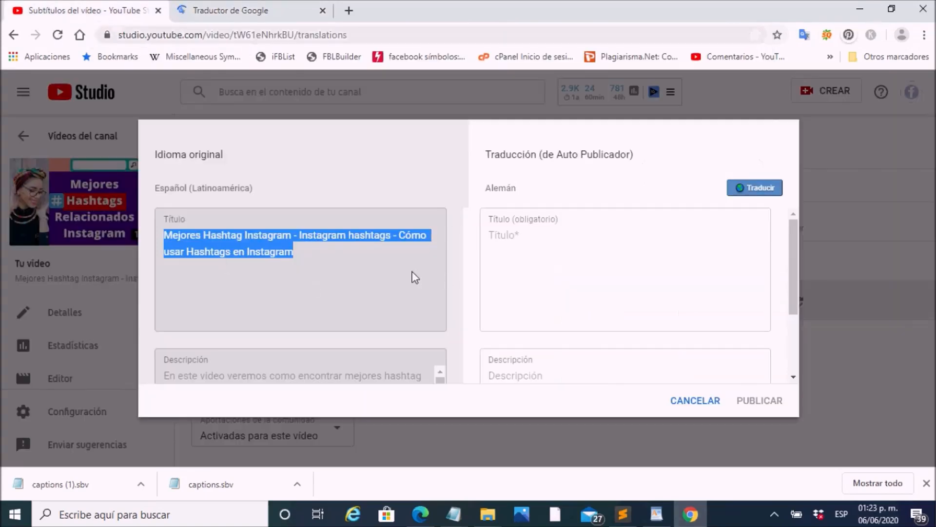
left_click(254, 7)
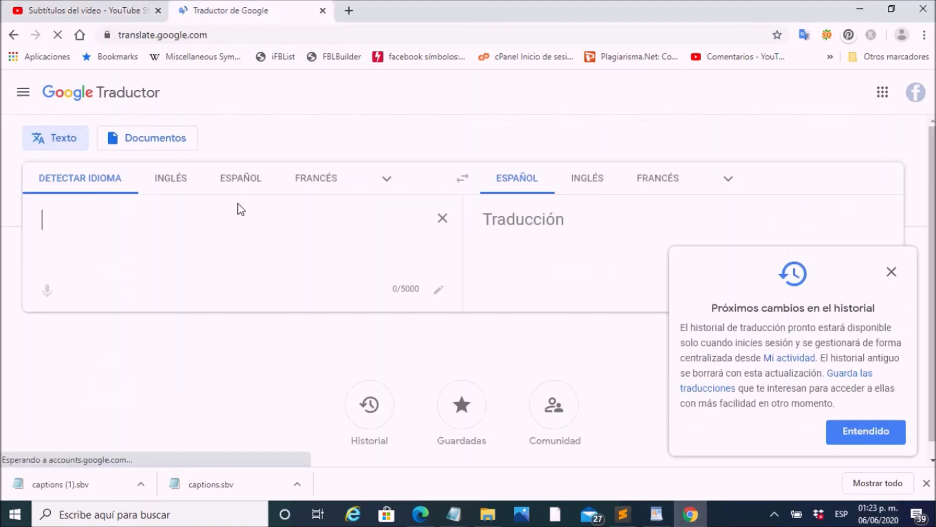
key("ctrl+v")
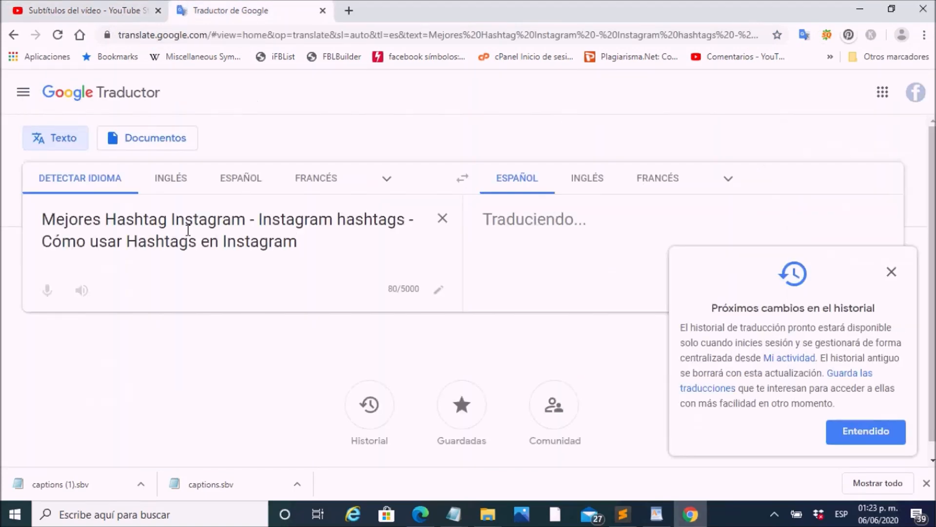
left_click(729, 178)
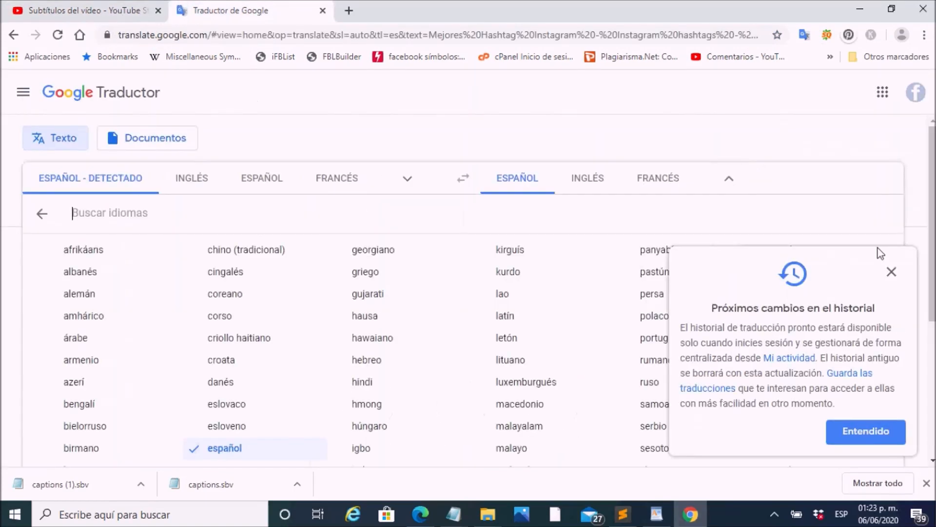
left_click(891, 272)
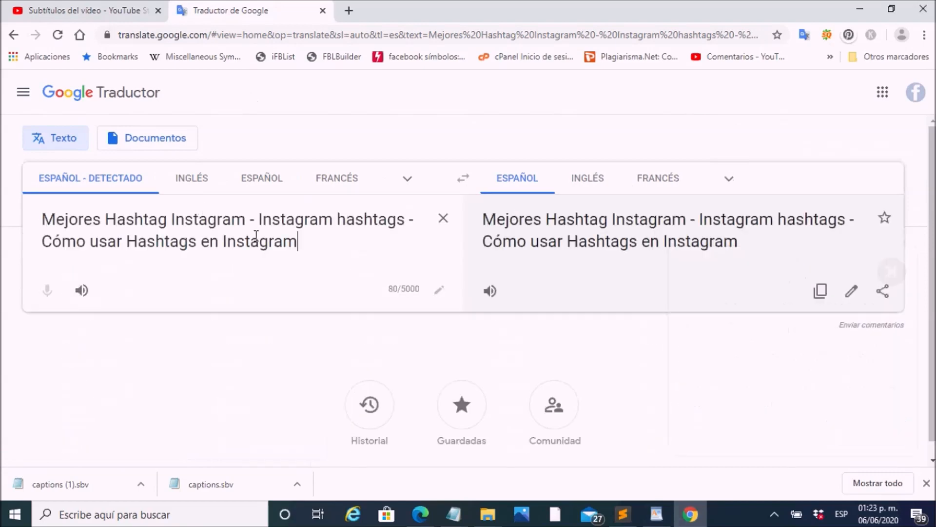
left_click(728, 182)
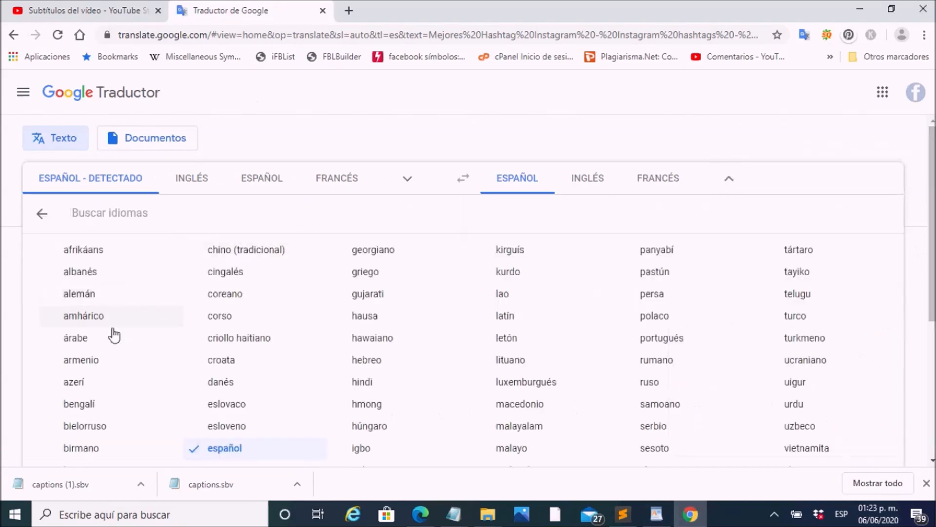
left_click(93, 295)
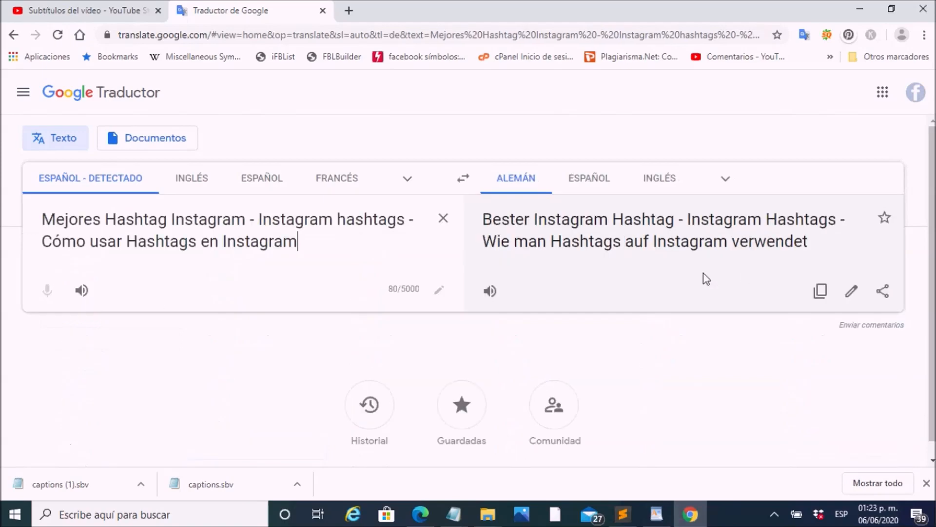
Copy the whole German title translation and paste it as the Alemán title in YouTube Studio
left_click_drag(483, 222, 813, 244)
right_click(539, 235)
left_click(671, 245)
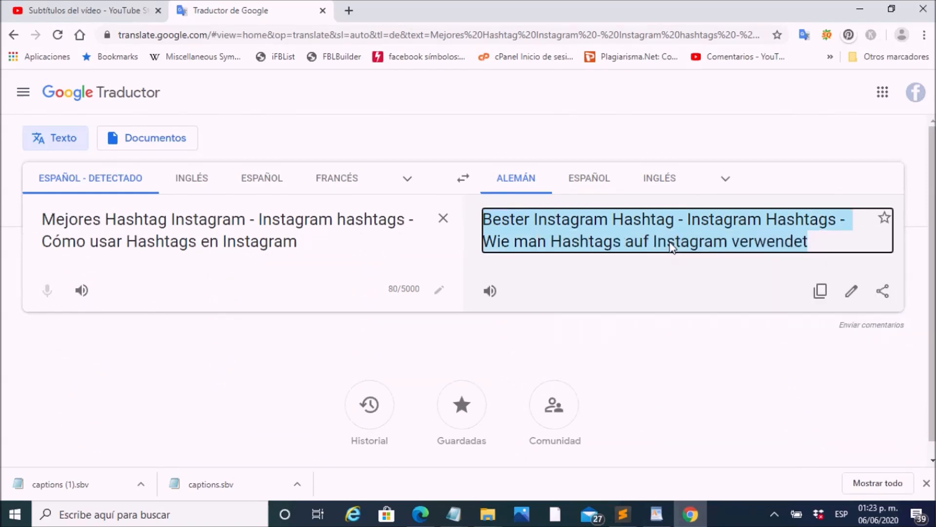
left_click(82, 13)
left_click(517, 232)
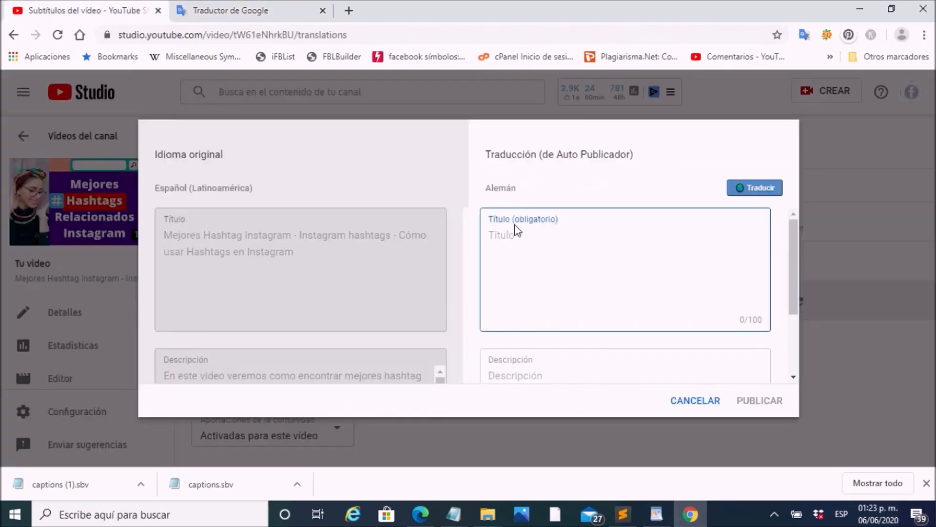
key("ctrl+v")
Copy the original Español (Latinoamérica) description and replace the source text in Google Traductor with it
scroll(346, 334, "down", 2)
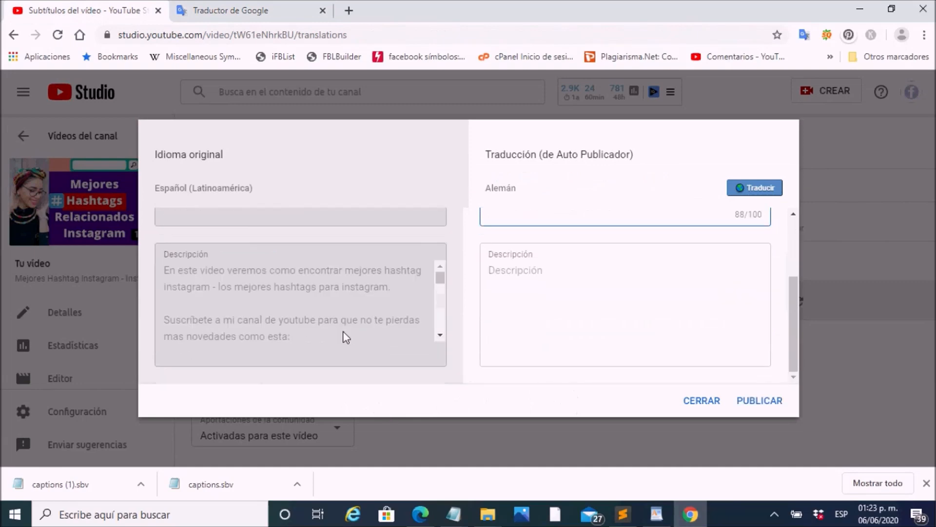
left_click_drag(166, 273, 331, 336)
right_click(282, 311)
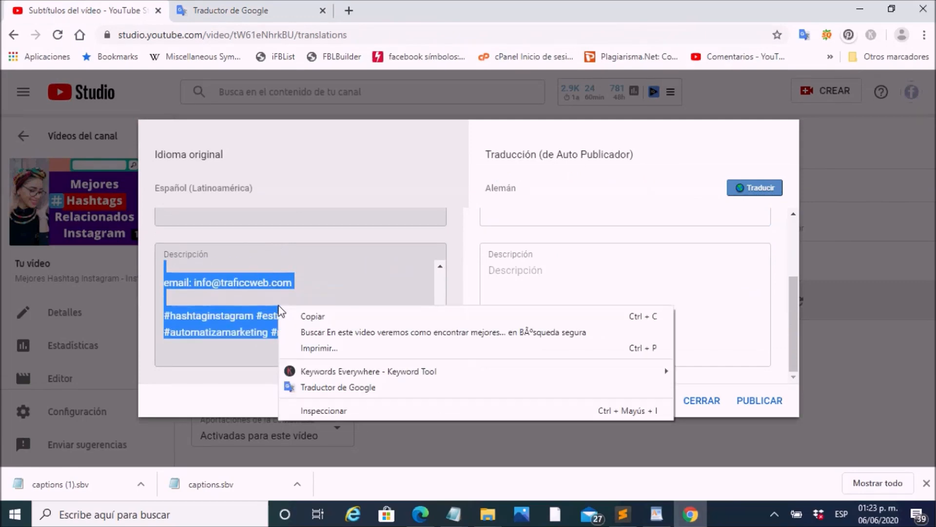
left_click(334, 318)
left_click(197, 7)
key("ctrl+a")
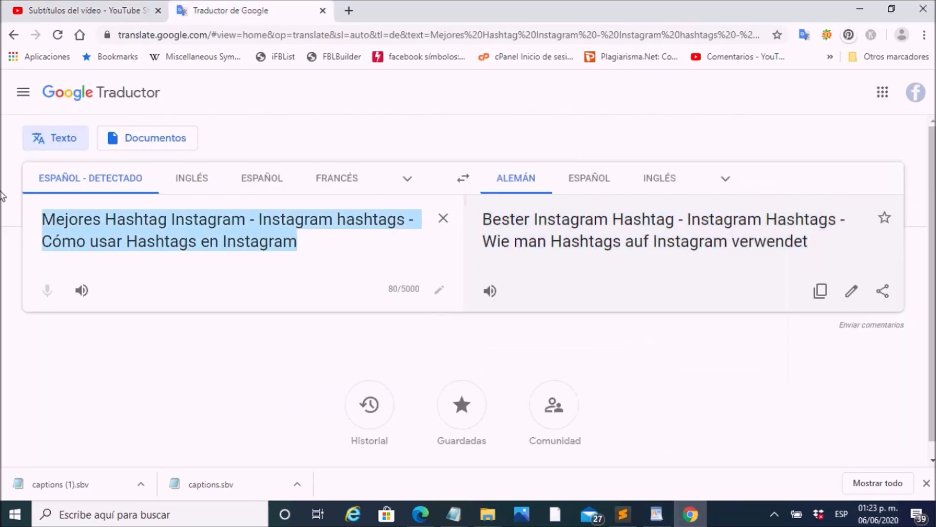
key("ctrl+v")
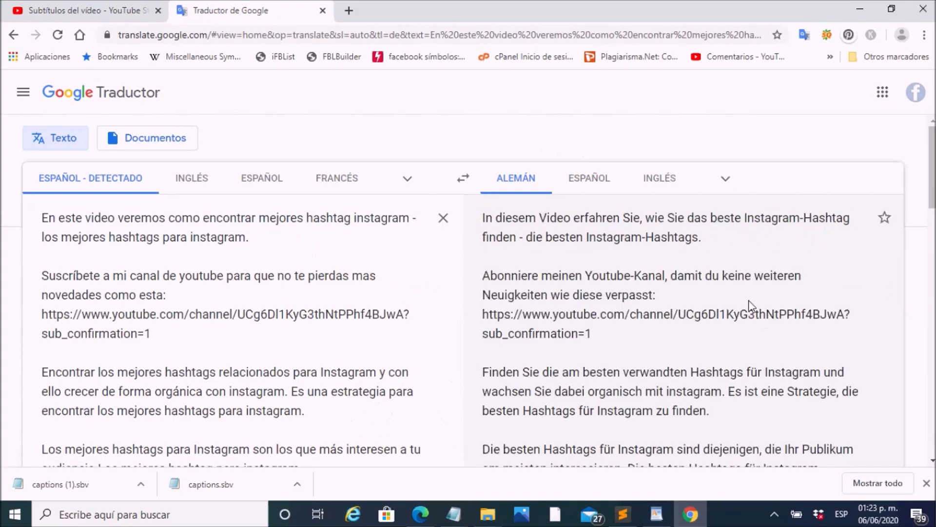
Copy the whole German description translation and paste it as the Alemán description in YouTube Studio
left_click_drag(480, 219, 822, 452)
scroll(771, 359, "down", 10)
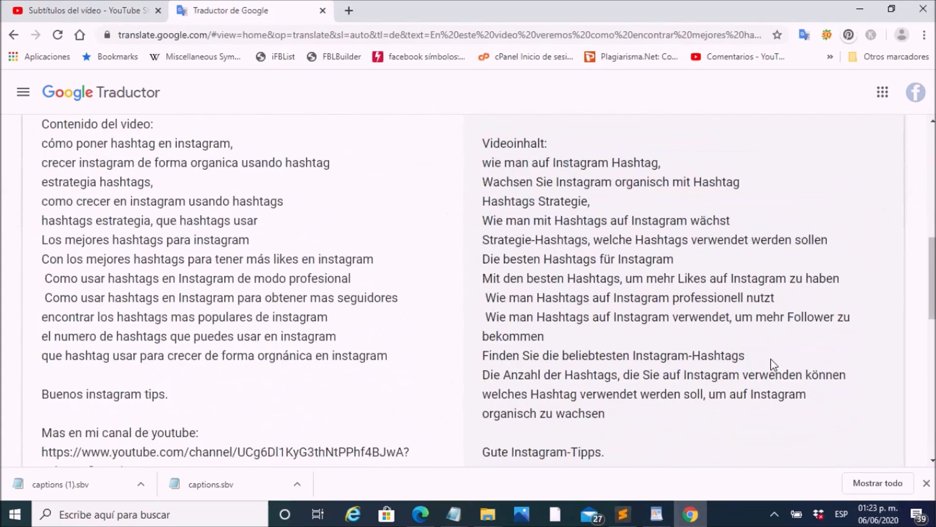
scroll(742, 340, "down", 5)
triple_click(594, 224)
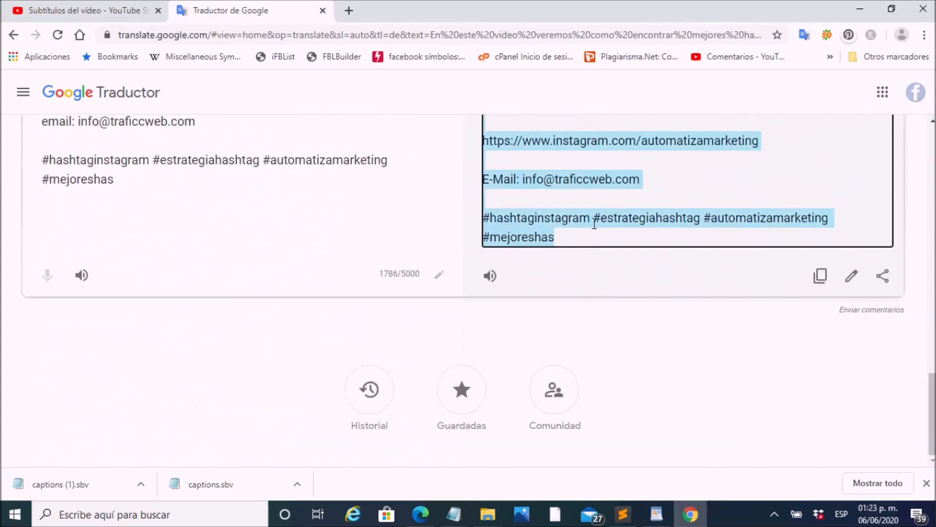
right_click(580, 151)
left_click(591, 161)
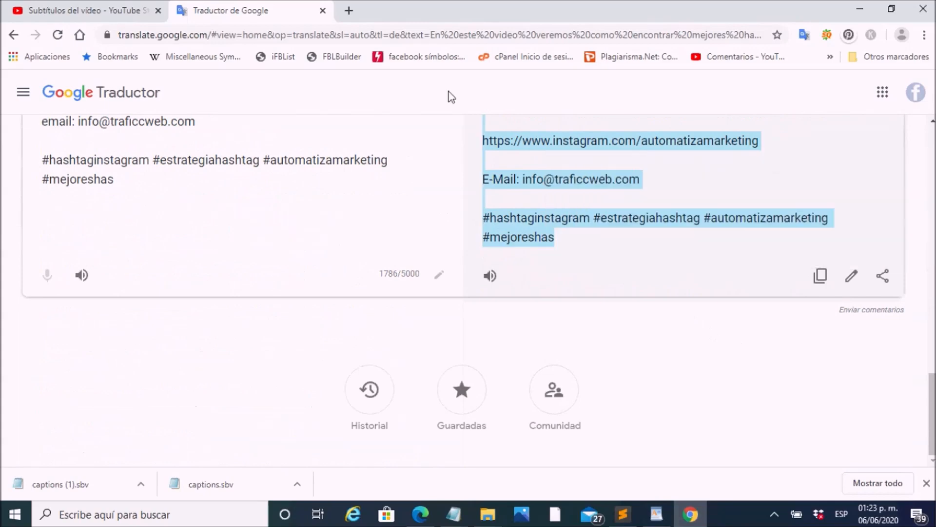
left_click(86, 10)
left_click(512, 282)
key("ctrl+v")
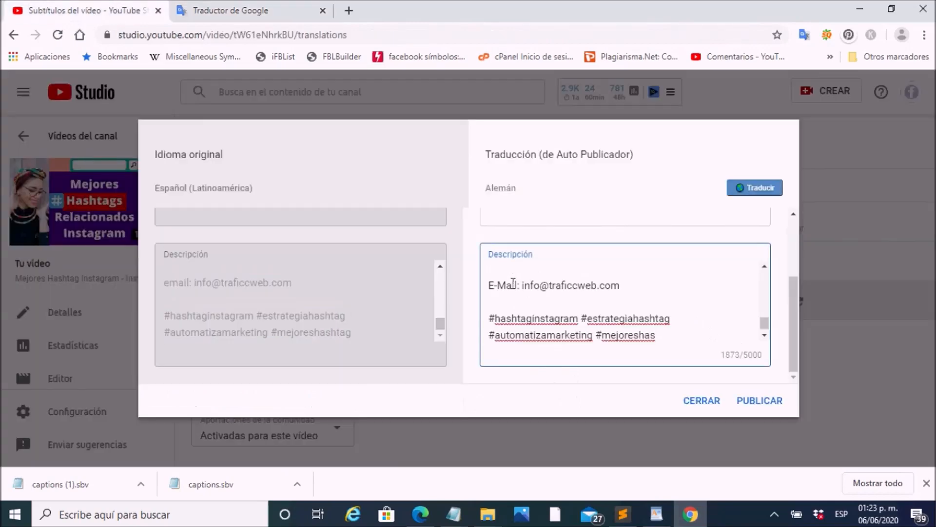
Trim the end of the Alemán description, review the text back to its beginning and publish the translated title and description
key("BackSpace")
key("BackSpace")
key("BackSpace")
key("BackSpace")
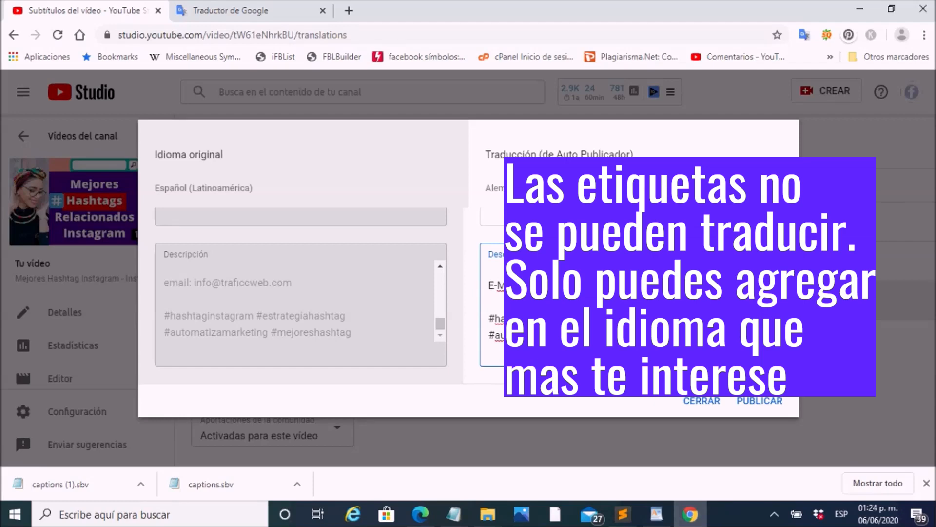
scroll(626, 305, "up", 8)
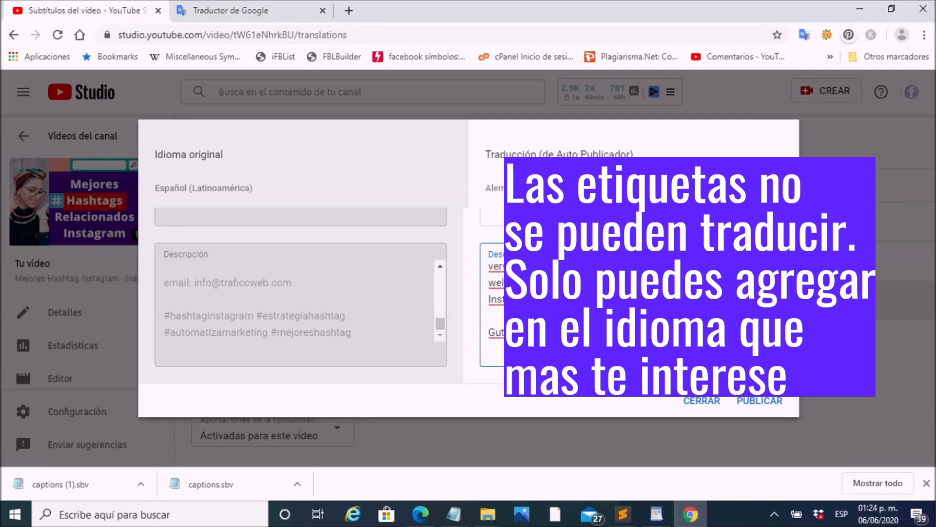
scroll(626, 305, "up", 5)
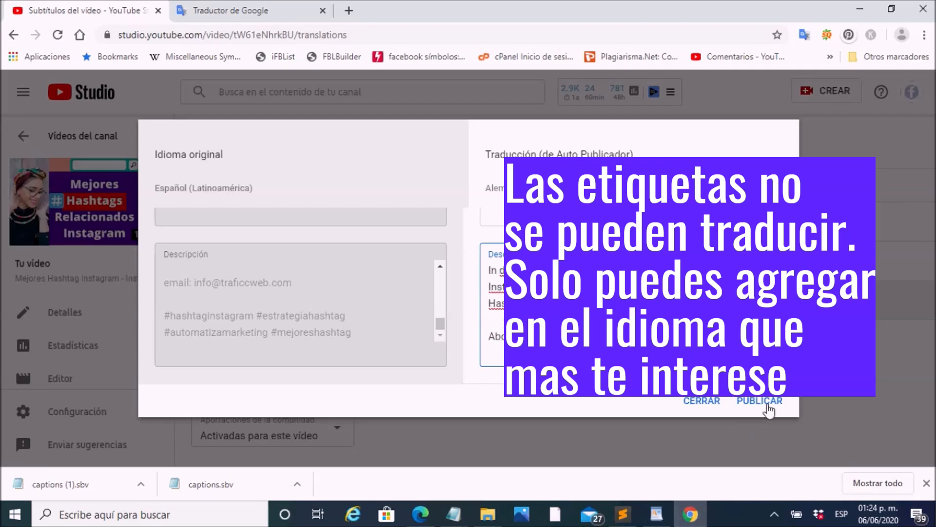
left_click(763, 408)
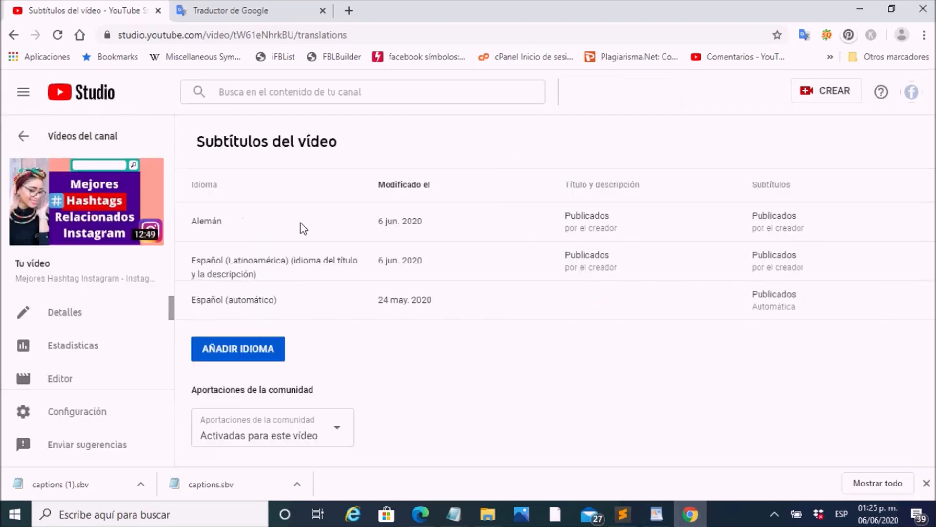